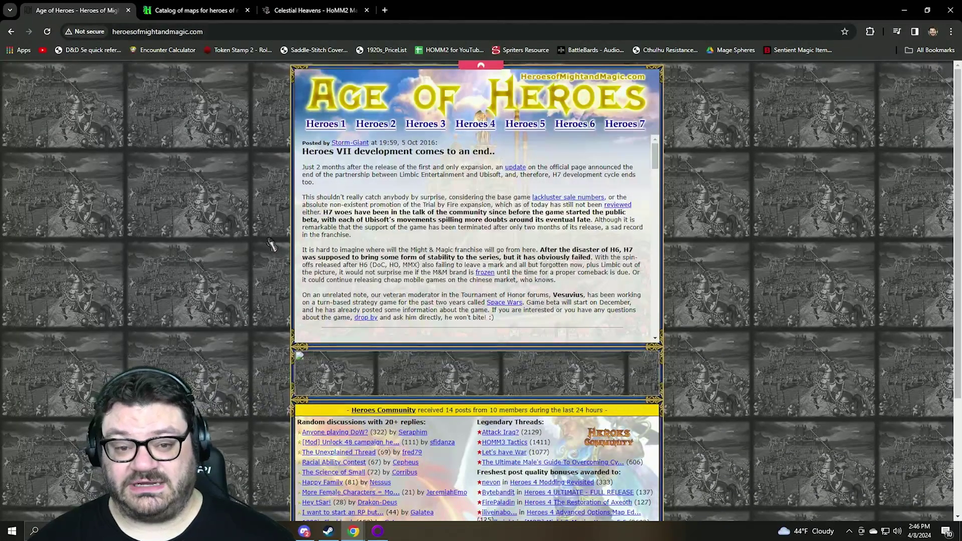
Step: Look over the heroesportal catalog and Celestial Heavens HoMM2 Maps tabs, then return to Age of Heroes
click(210, 7)
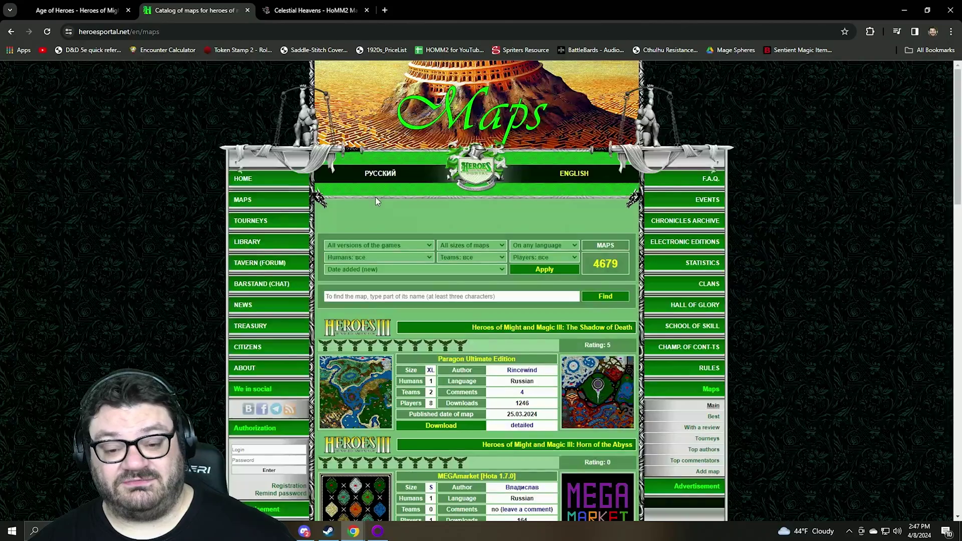
click(267, 9)
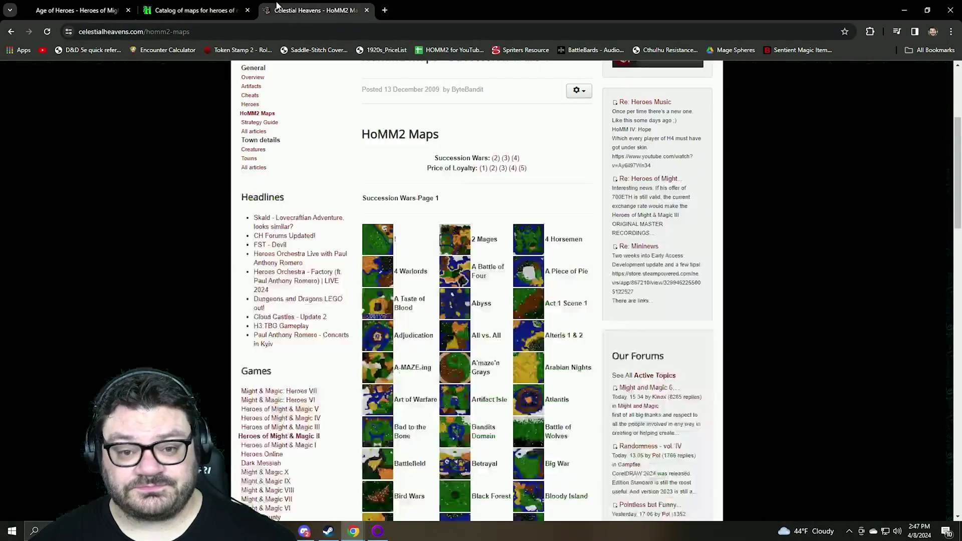
scroll(320, 123, up, 4)
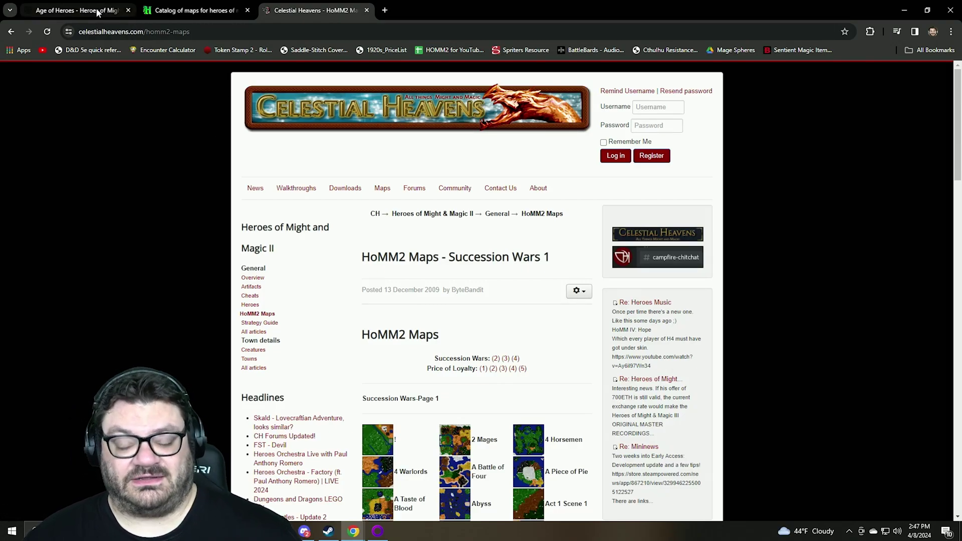
mouse_move(96, 8)
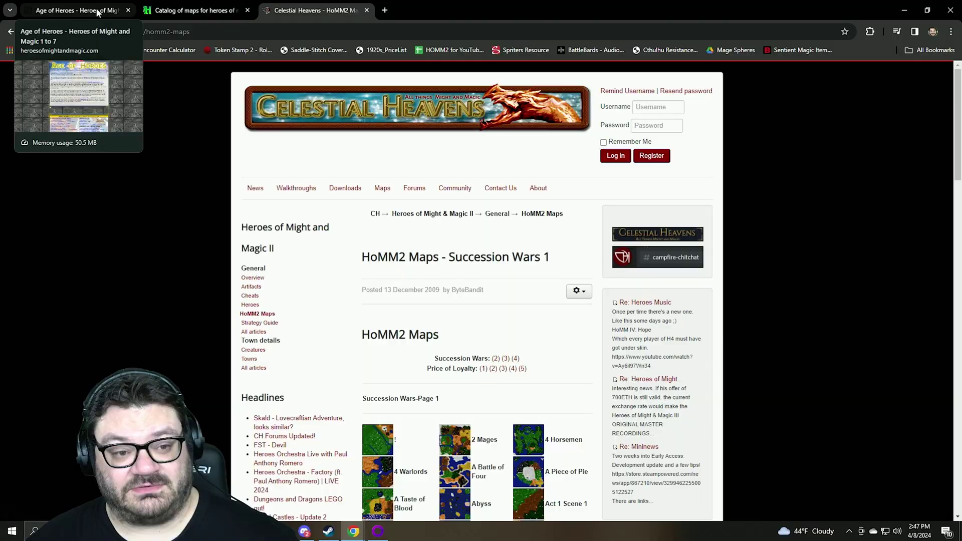
click(96, 8)
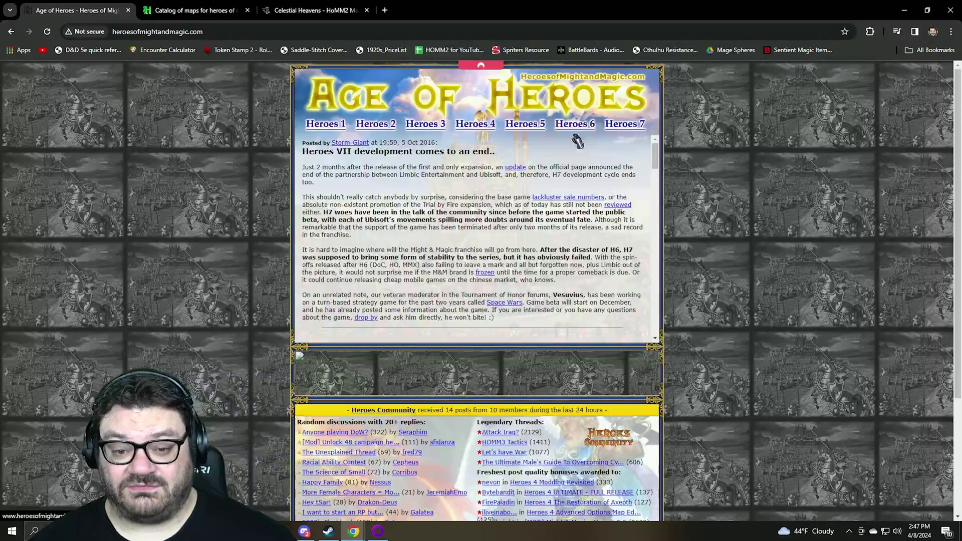
Step: Check heroesportal's game-version list and the Celestial Heavens HoMM2 Maps page, then go back to Age of Heroes
click(196, 10)
click(396, 246)
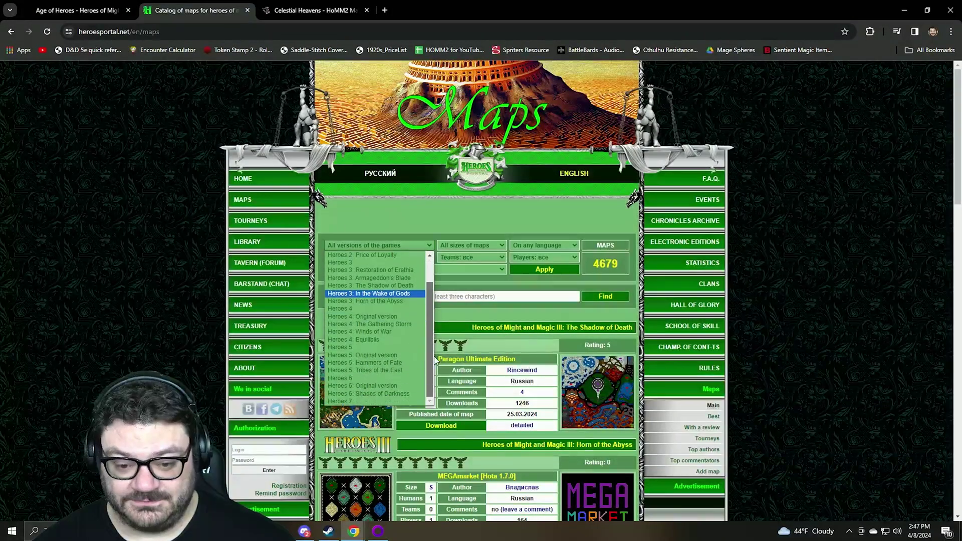
click(411, 222)
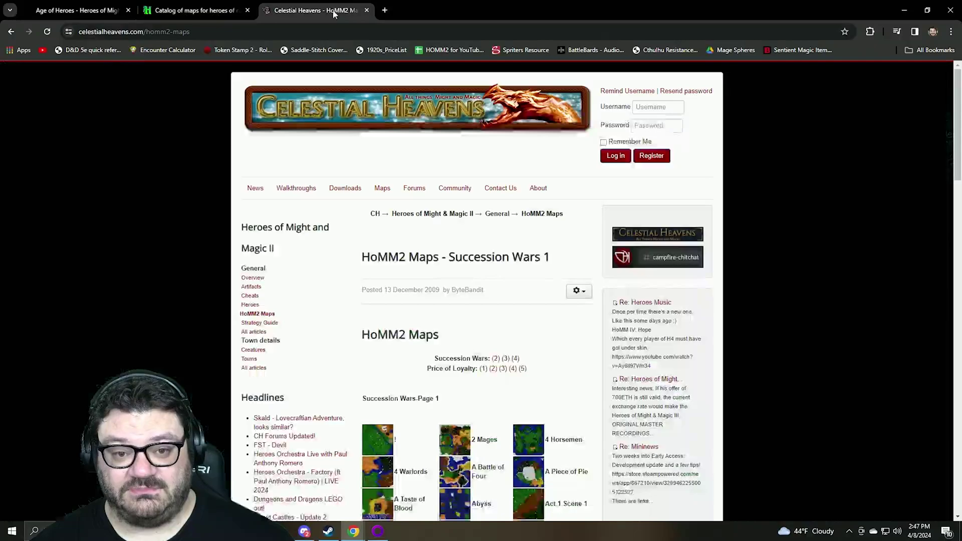
click(333, 10)
scroll(261, 323, down, 7)
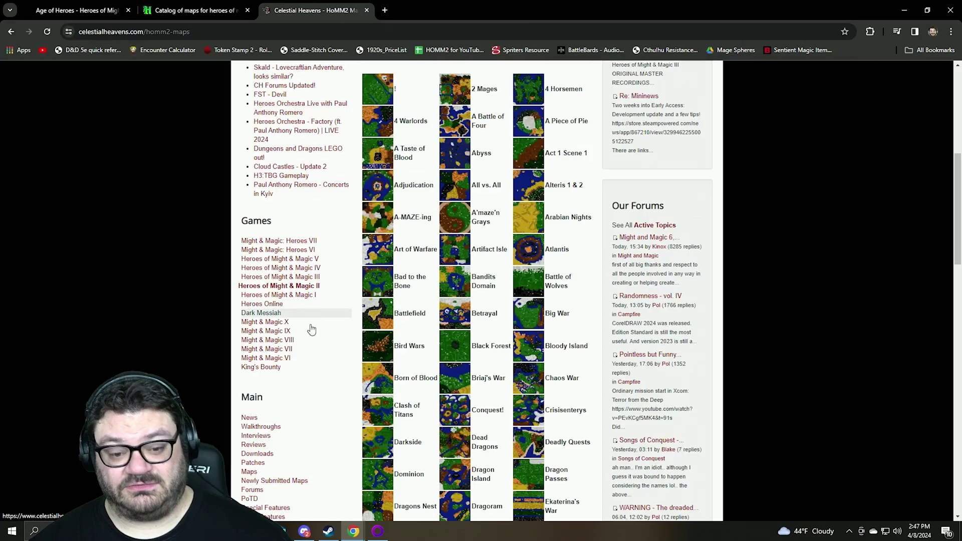
scroll(308, 354, up, 5)
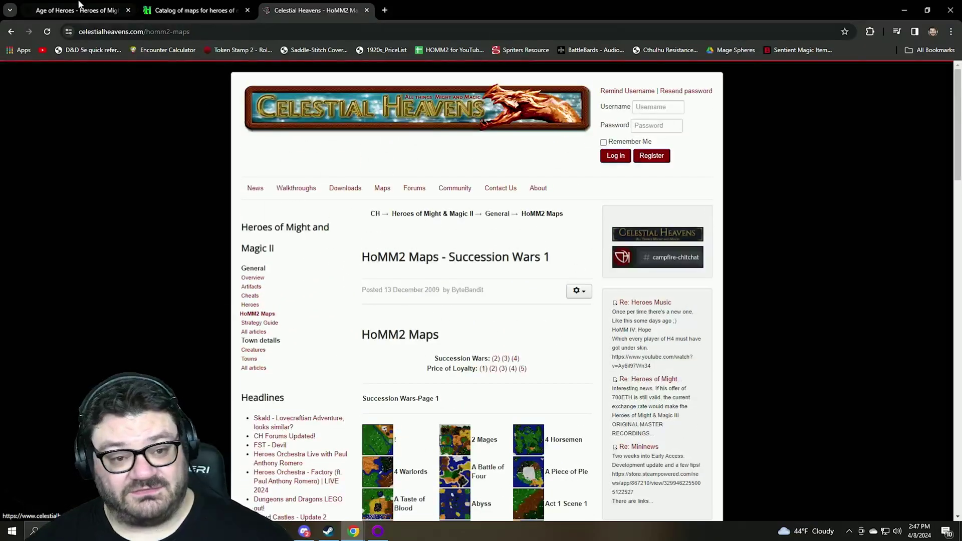
click(79, 7)
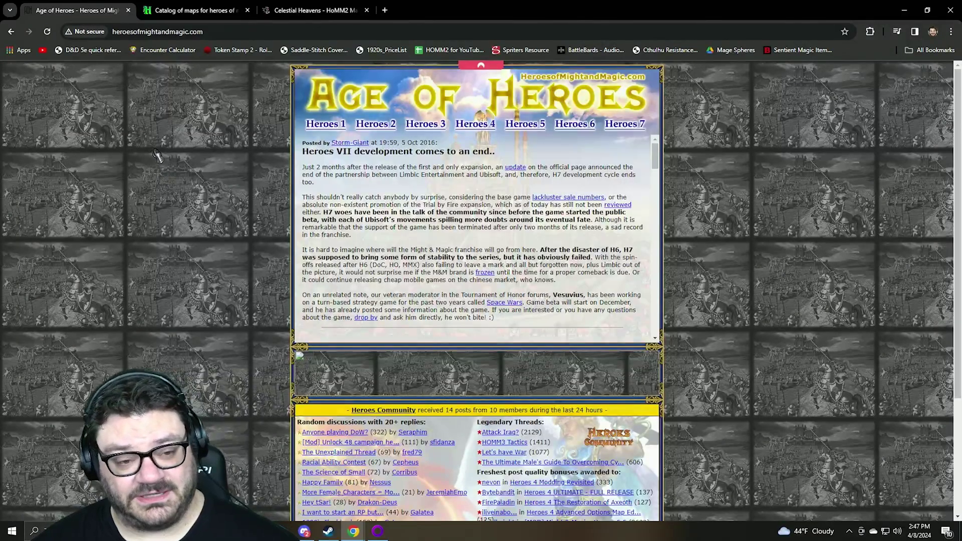
Step: Open Heroes 2 map downloads at Large (page 3) and keep the blocked knightsa (1).zip download
click(367, 129)
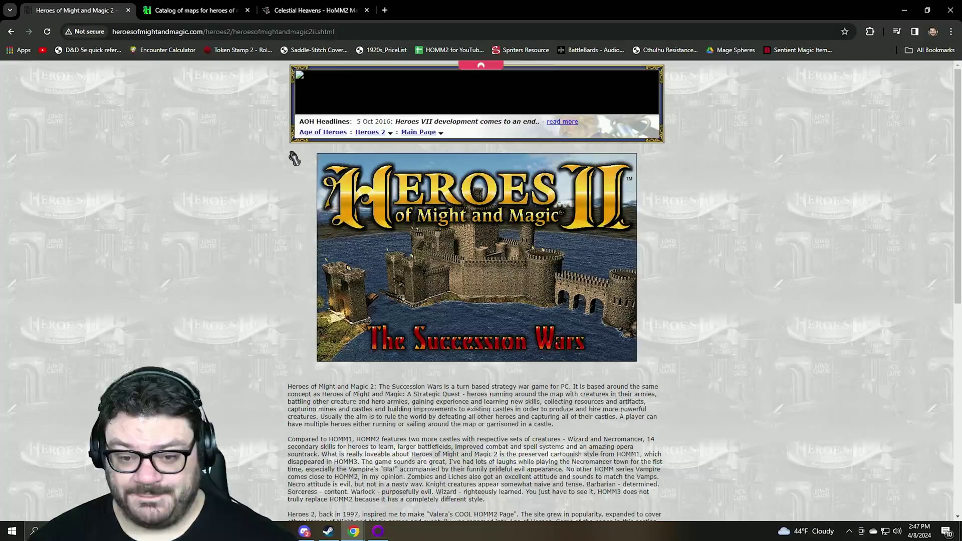
mouse_move(437, 139)
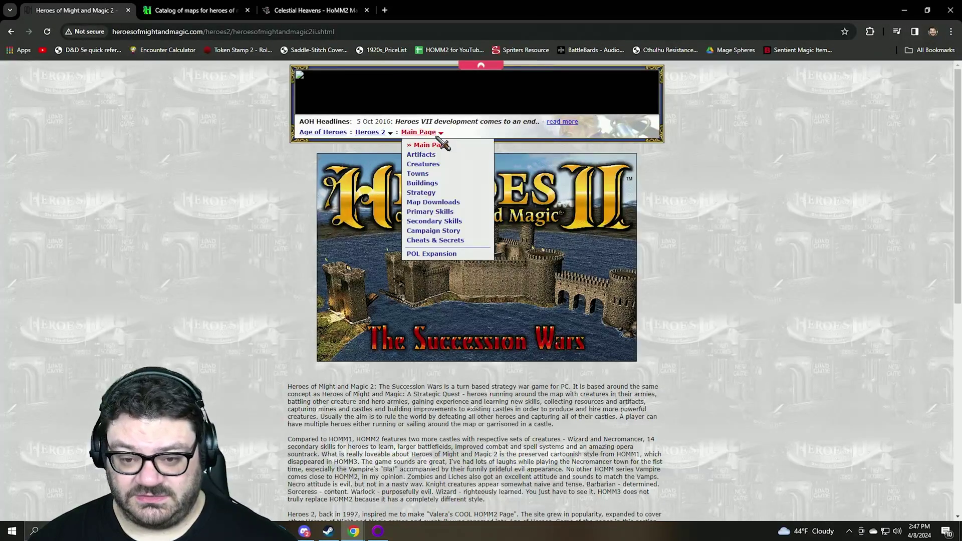
click(458, 203)
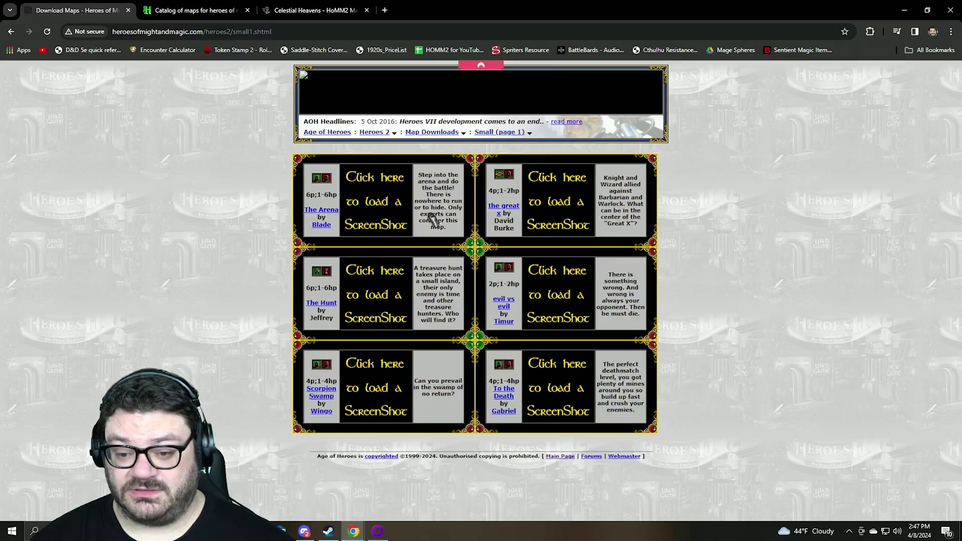
click(529, 133)
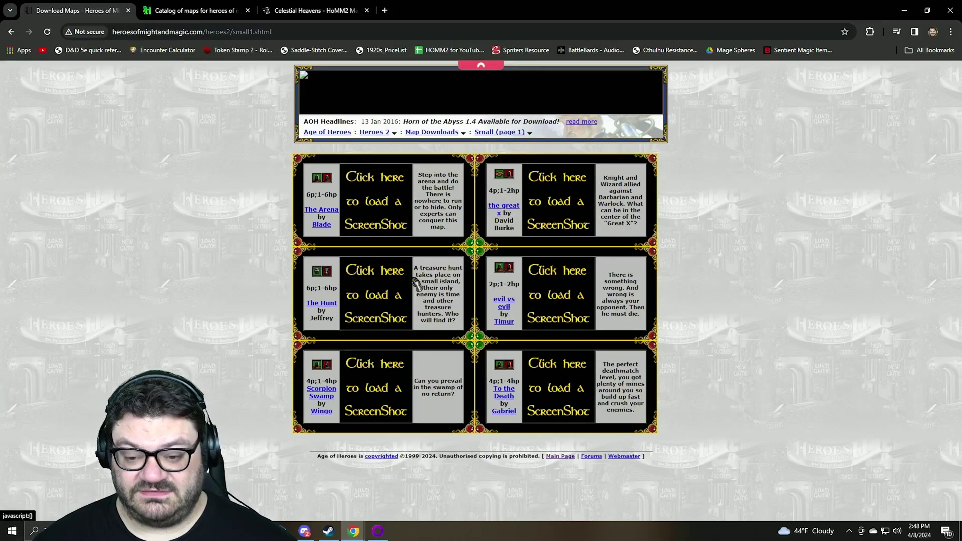
click(522, 230)
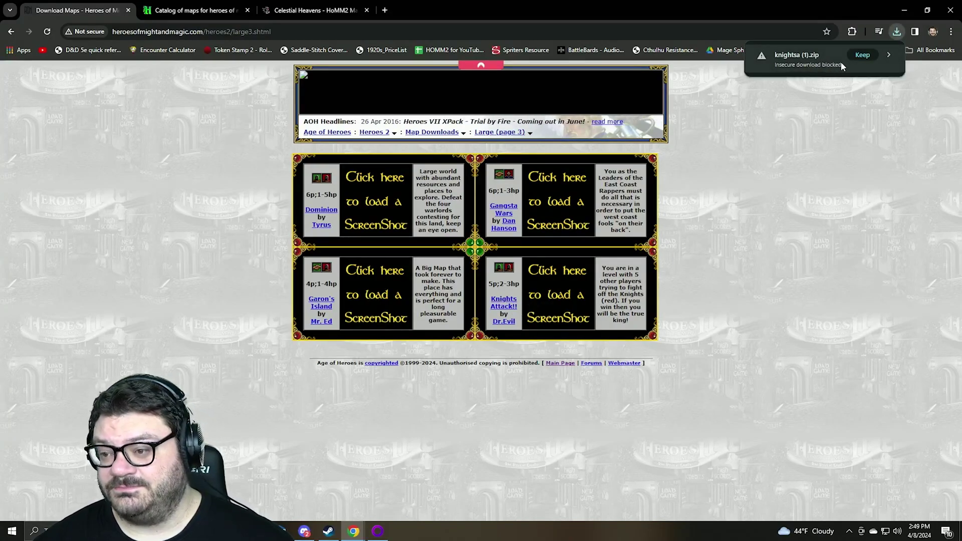
click(864, 58)
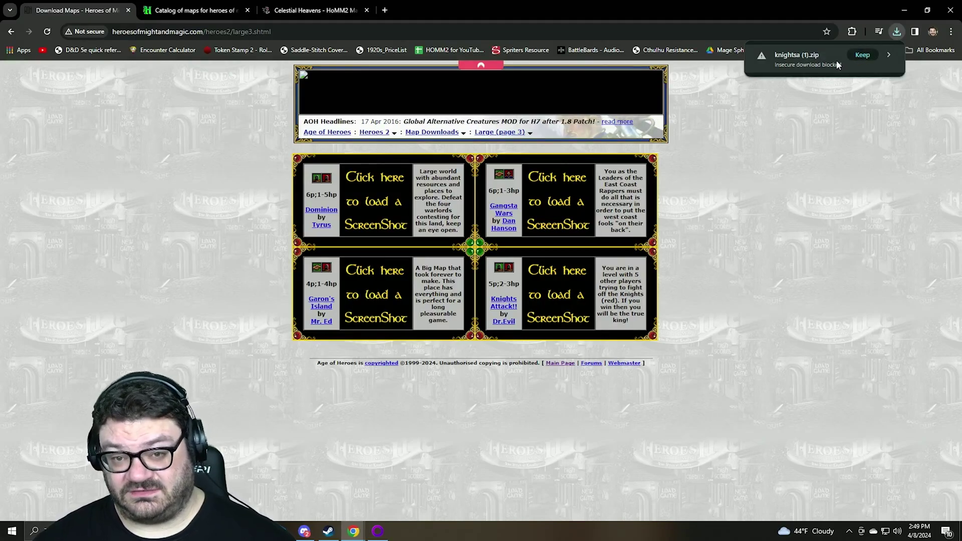
key(ctrl+Tab)
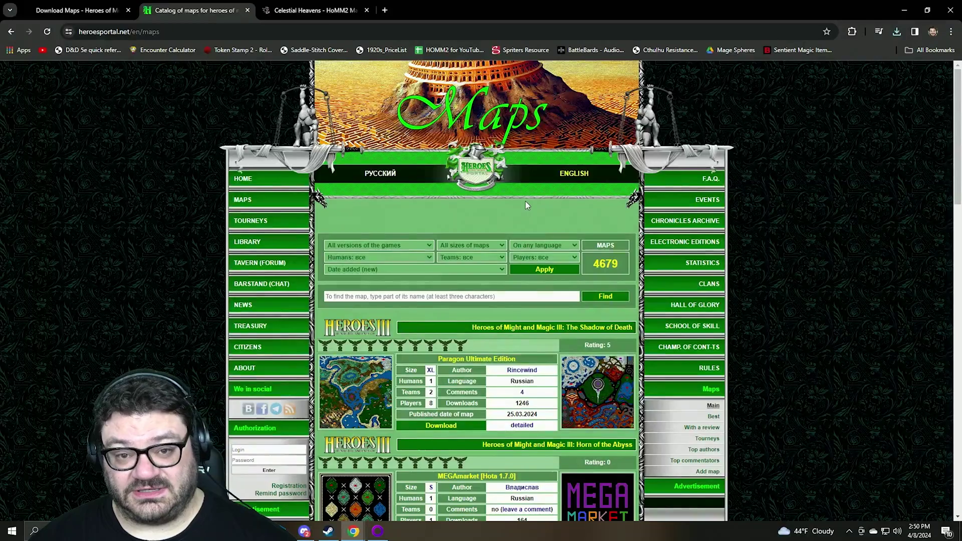
Step: Choose Heroes 2 as the game version and English as the map language
click(425, 246)
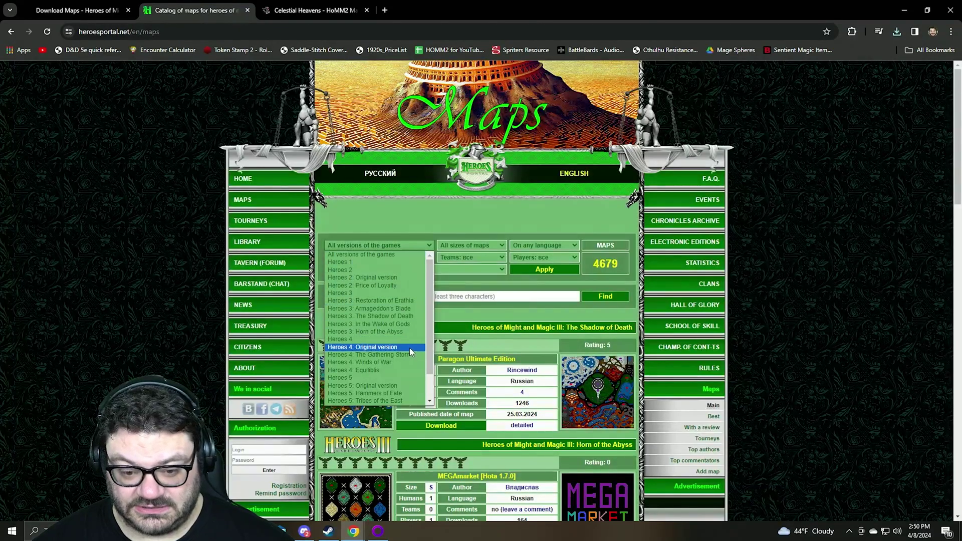
click(362, 270)
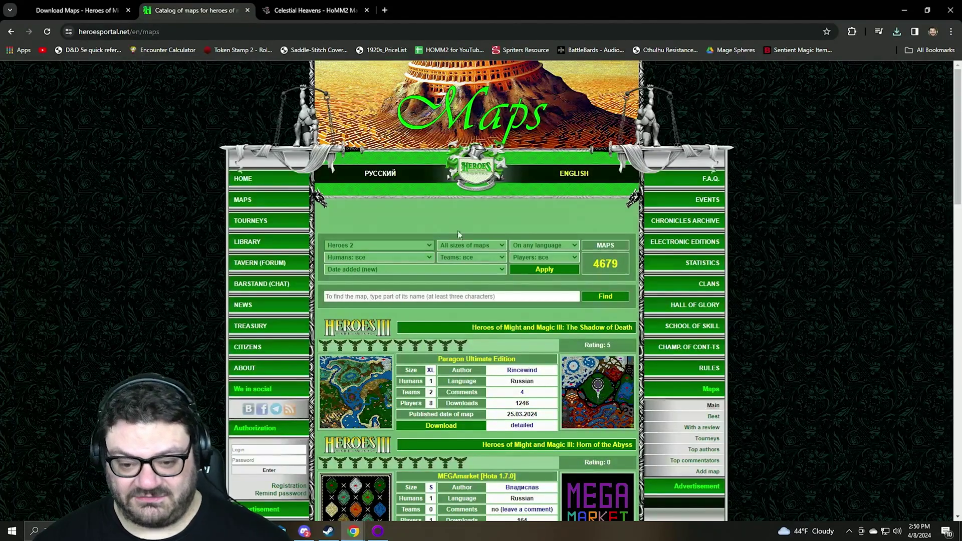
click(494, 245)
click(494, 245)
click(559, 246)
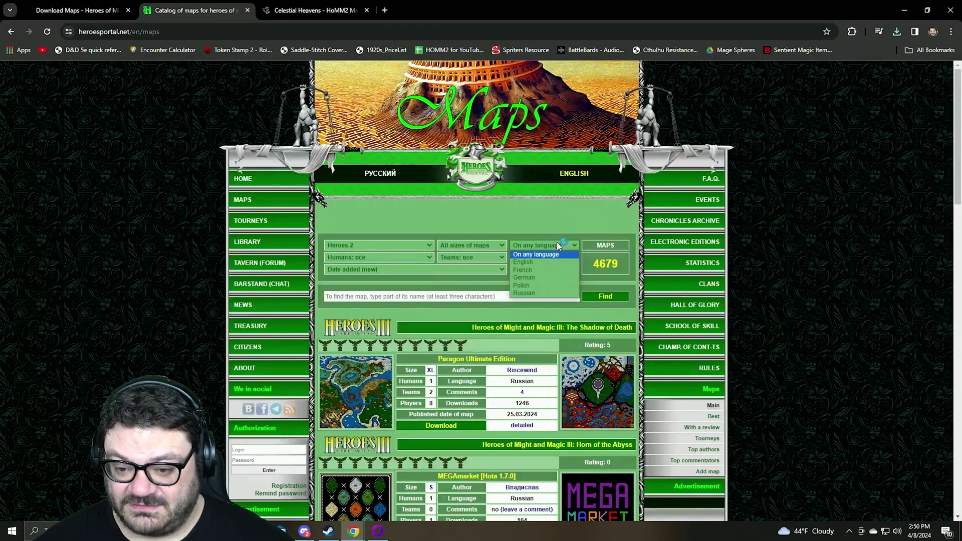
click(543, 263)
Step: Leave human players and teams at 'все' and apply the filters, leaving 294 maps
click(419, 258)
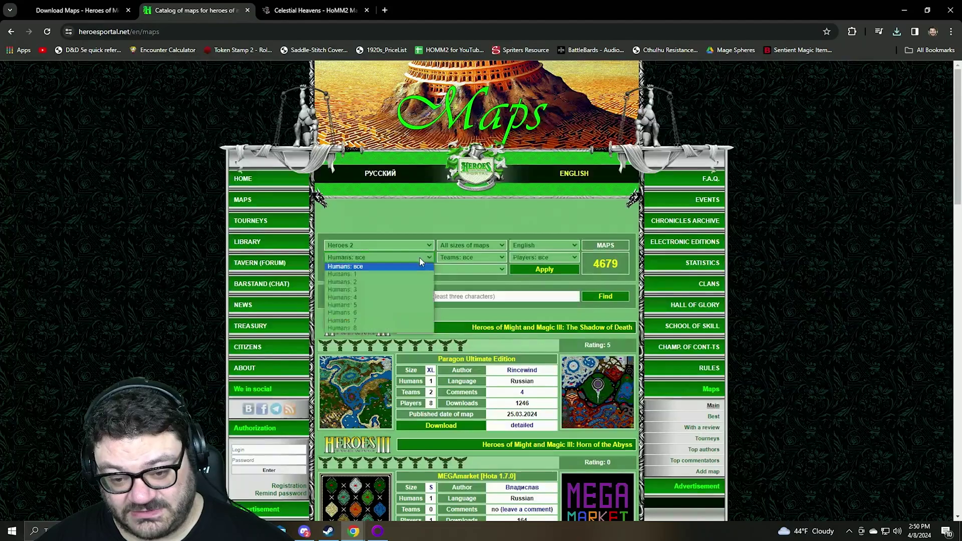
click(419, 258)
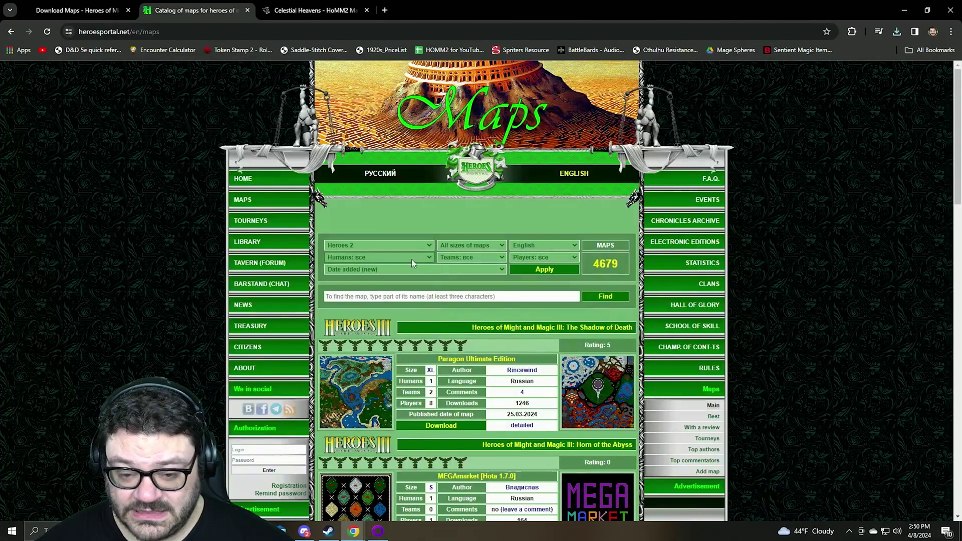
click(472, 257)
click(421, 258)
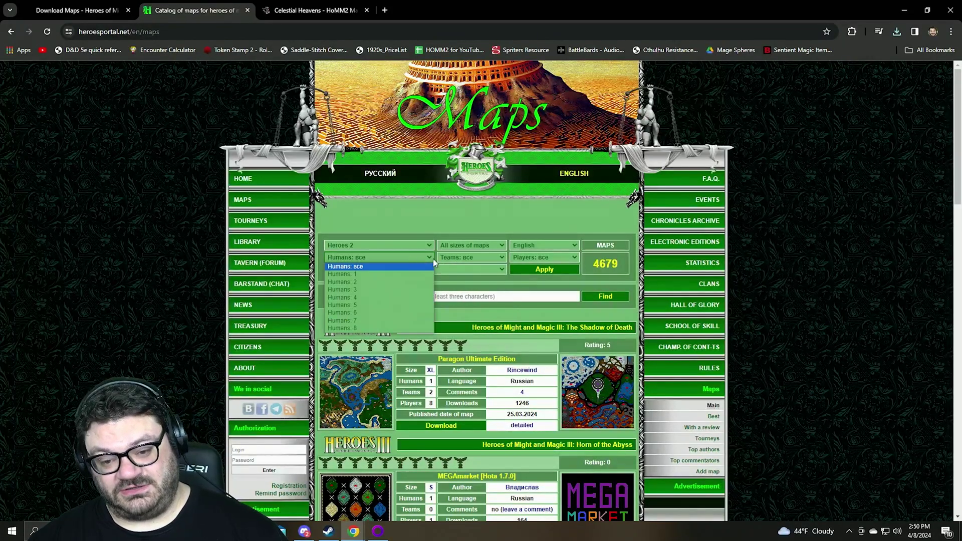
click(451, 257)
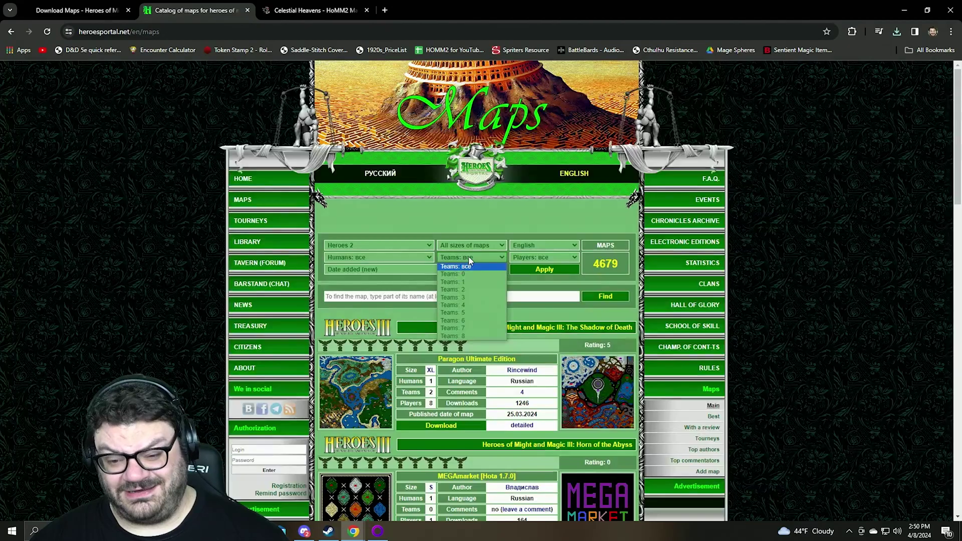
click(471, 257)
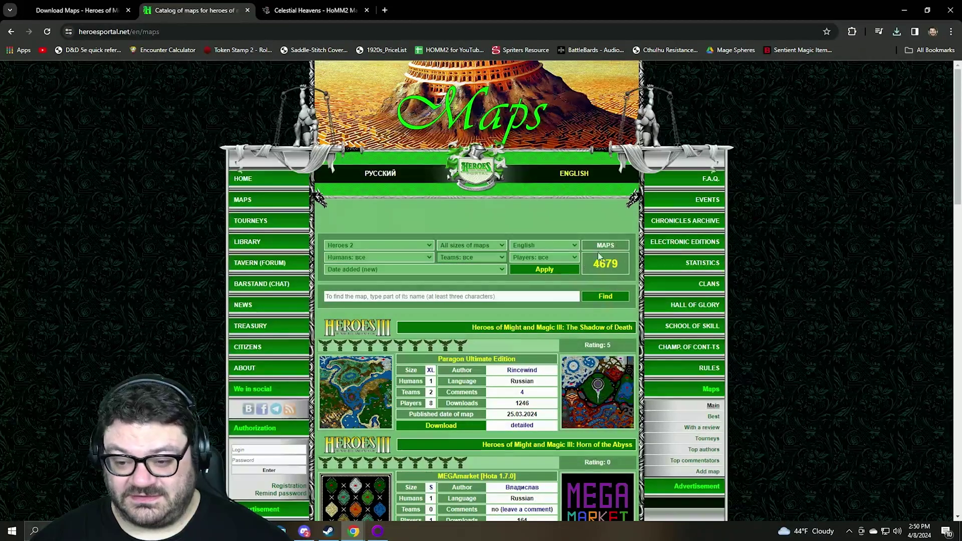
click(552, 272)
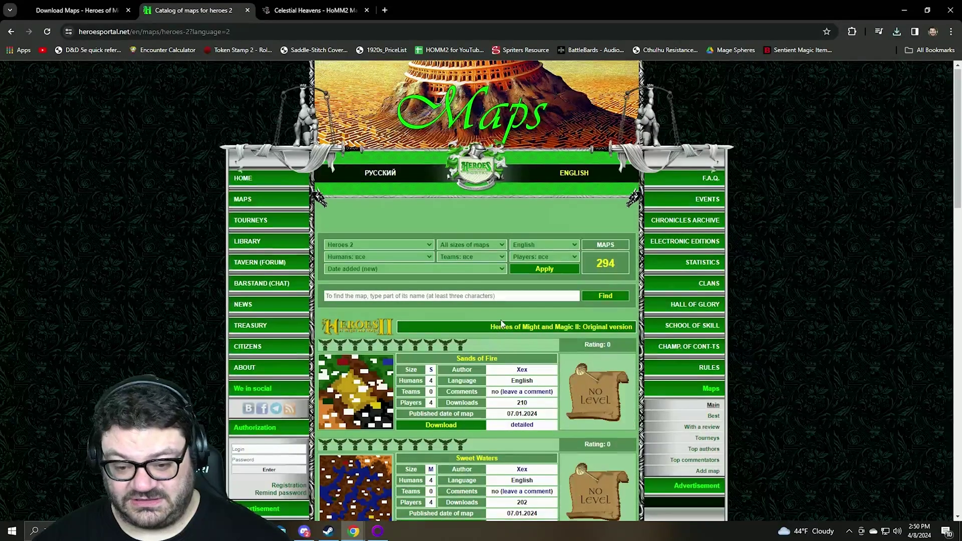
scroll(479, 220, down, 3)
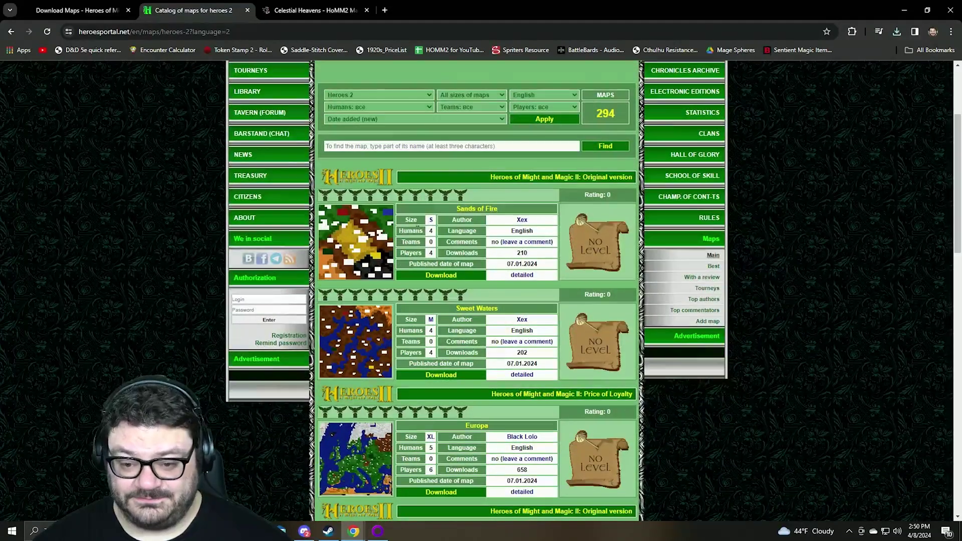
scroll(465, 214, down, 1)
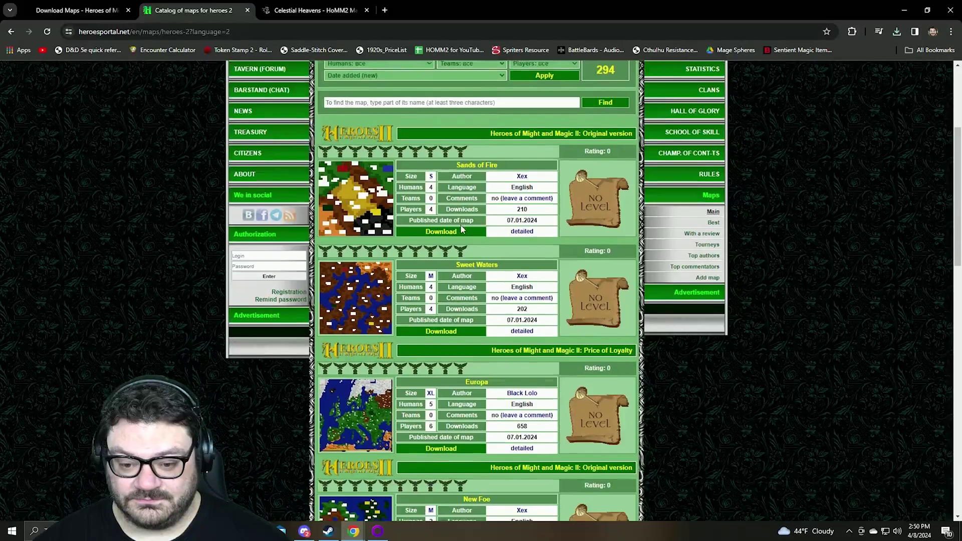
scroll(461, 224, up, 1)
Step: Open the Sands of Fire map page and download Sands_of_Fire.zip (17.3 KB)
click(474, 210)
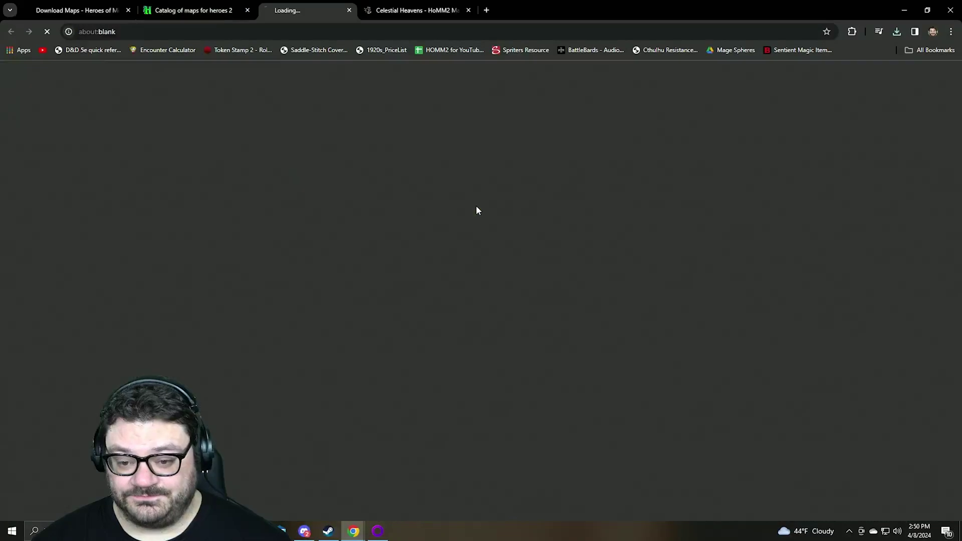
scroll(473, 215, down, 3)
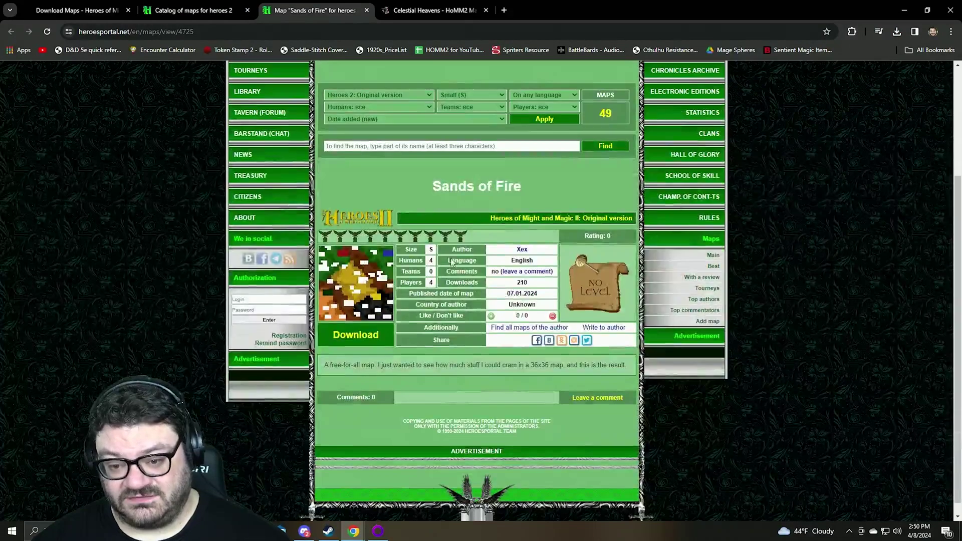
click(364, 337)
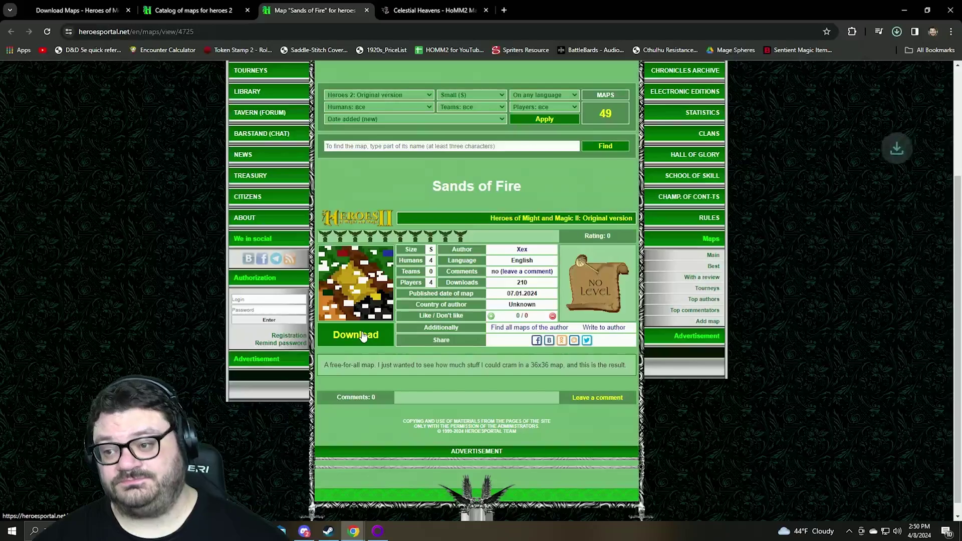
click(898, 32)
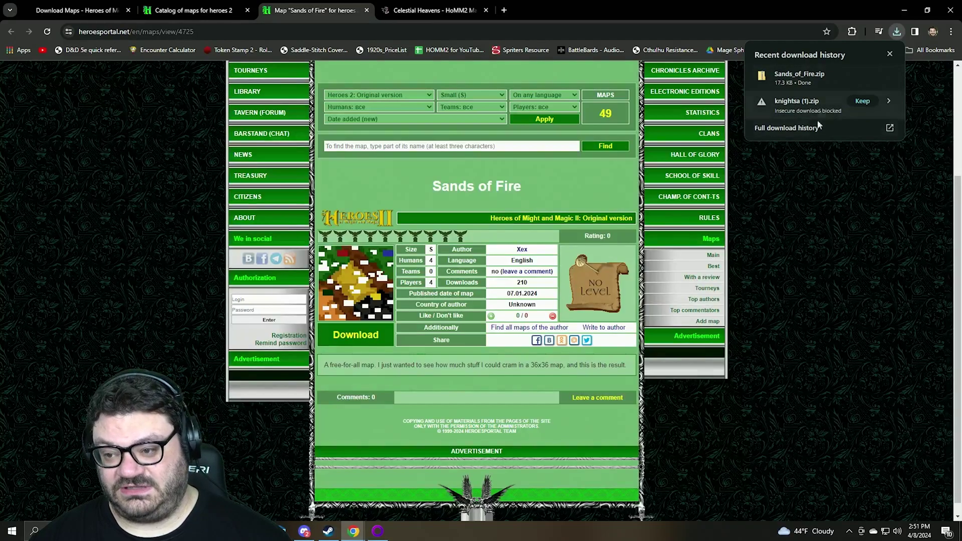
click(804, 168)
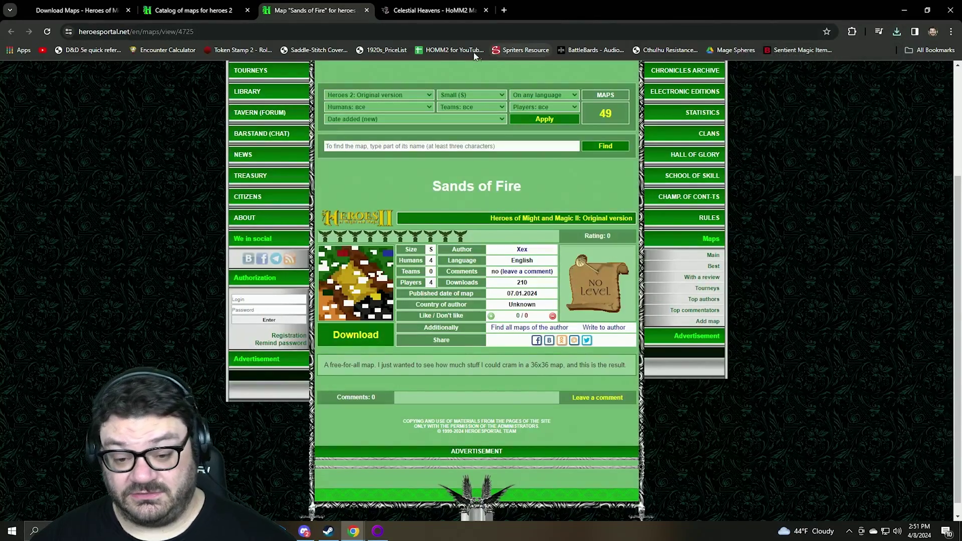
Step: On the Celestial Heavens HoMM2 Maps tab, scroll down to Bandits Domain and get its 133 KB zip
click(445, 14)
scroll(554, 189, down, 2)
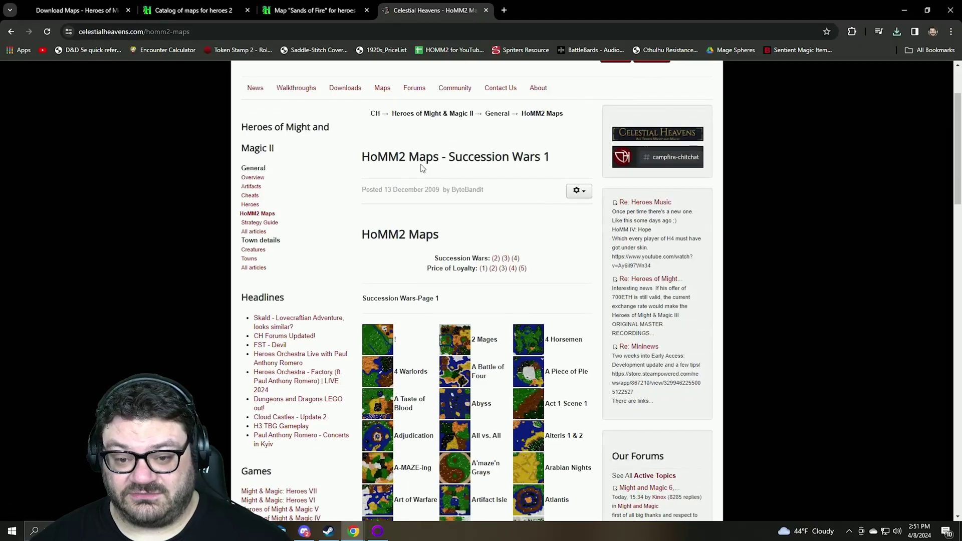
scroll(515, 174, down, 2)
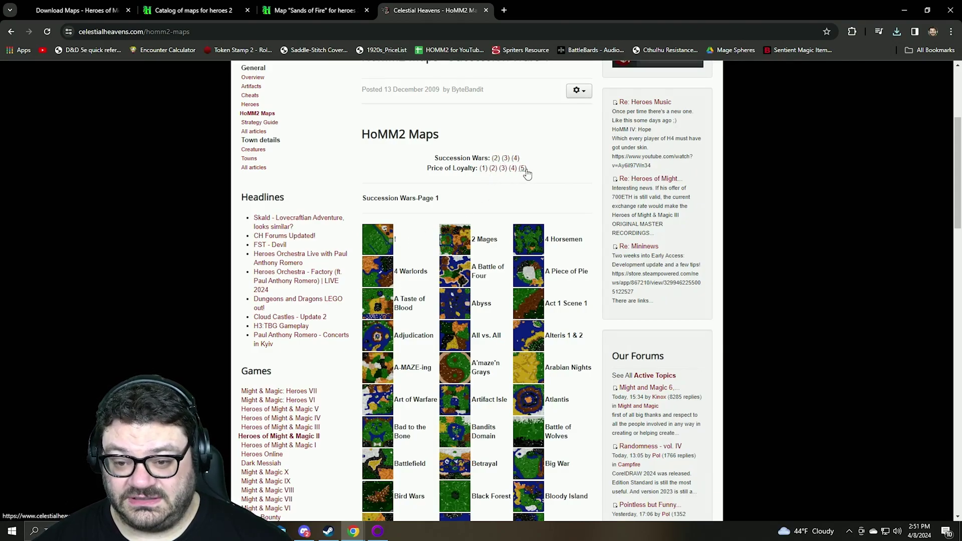
scroll(504, 225, down, 1)
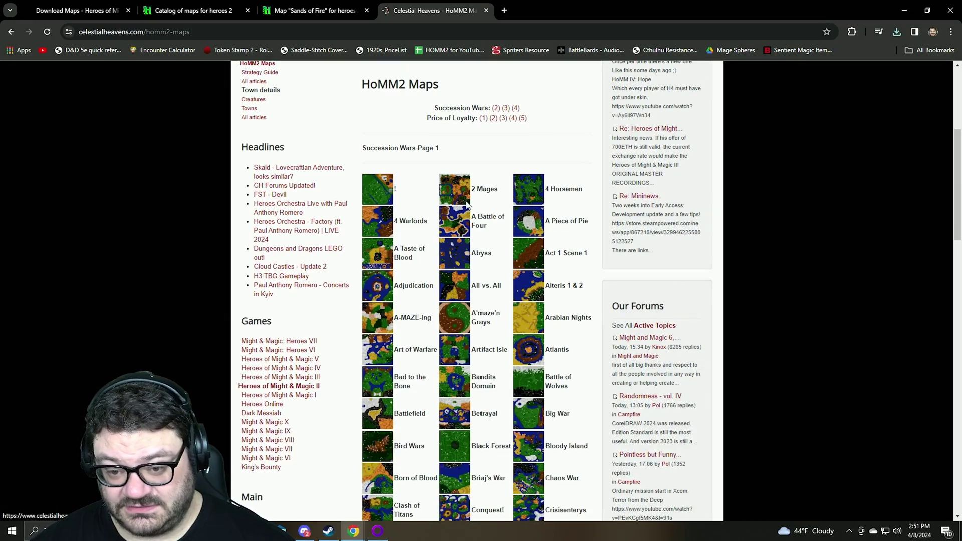
scroll(499, 276, down, 3)
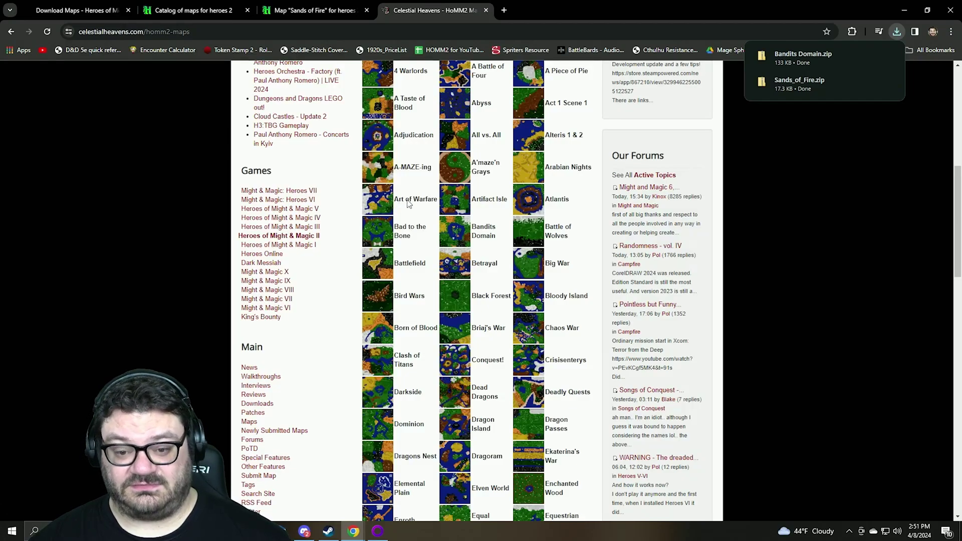
Step: Go to the Age of Heroes Large (page 1) map listing, then minimize Chrome to reveal GOG Galaxy
click(75, 10)
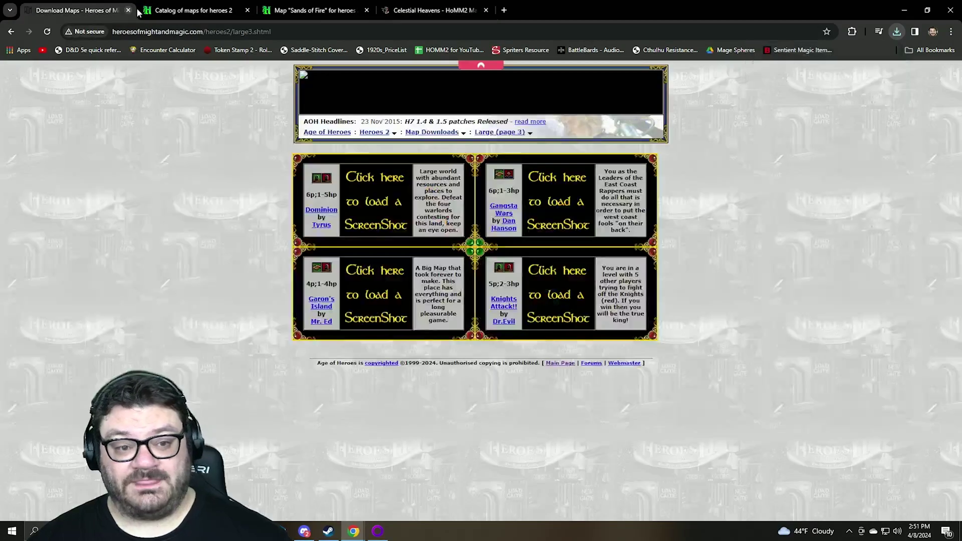
mouse_move(522, 133)
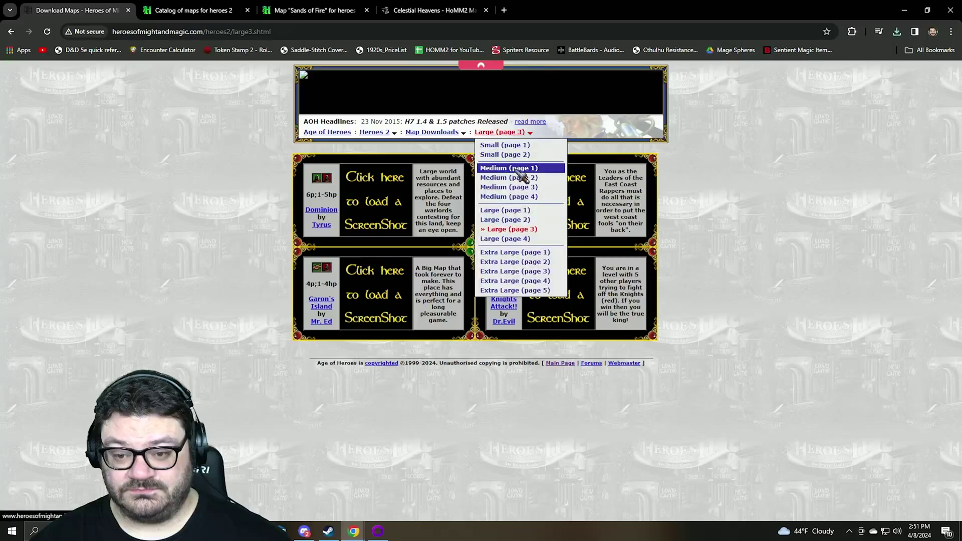
click(501, 210)
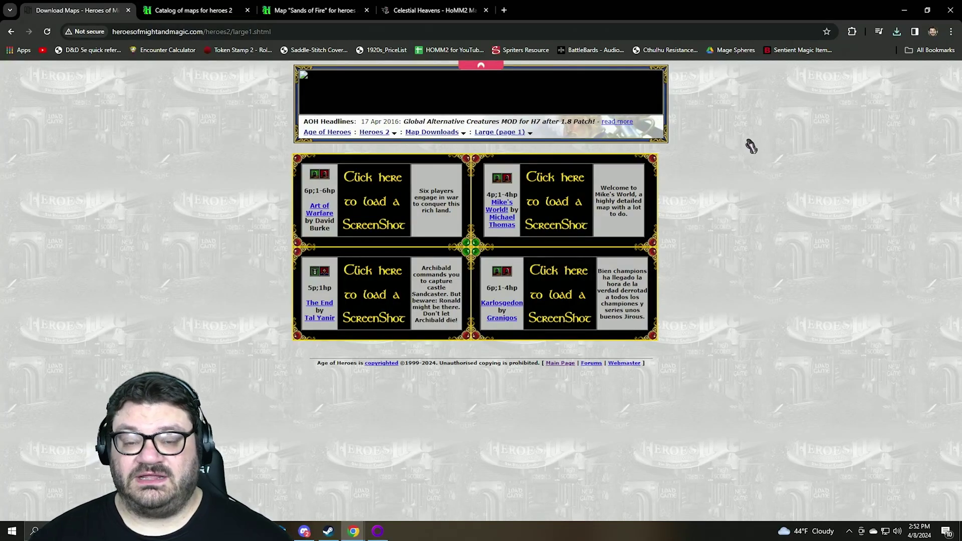
click(905, 11)
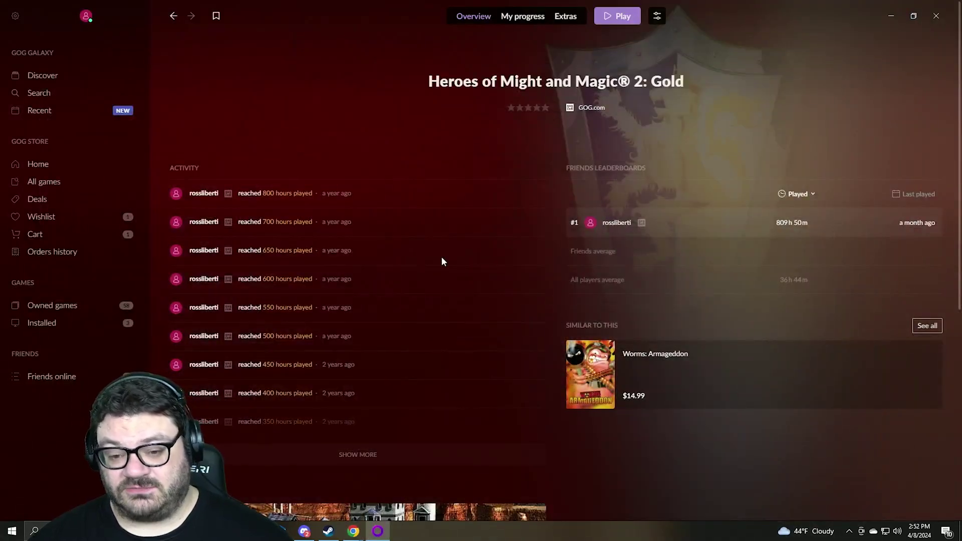
Step: Open the Downloads folder from the Start menu, minimize it, and open the game's settings in GOG Galaxy
click(12, 531)
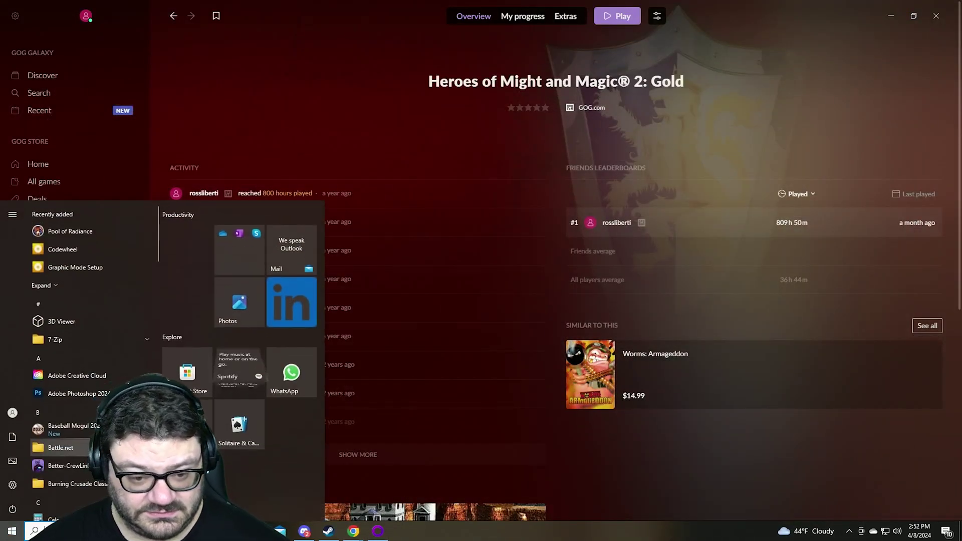
click(64, 508)
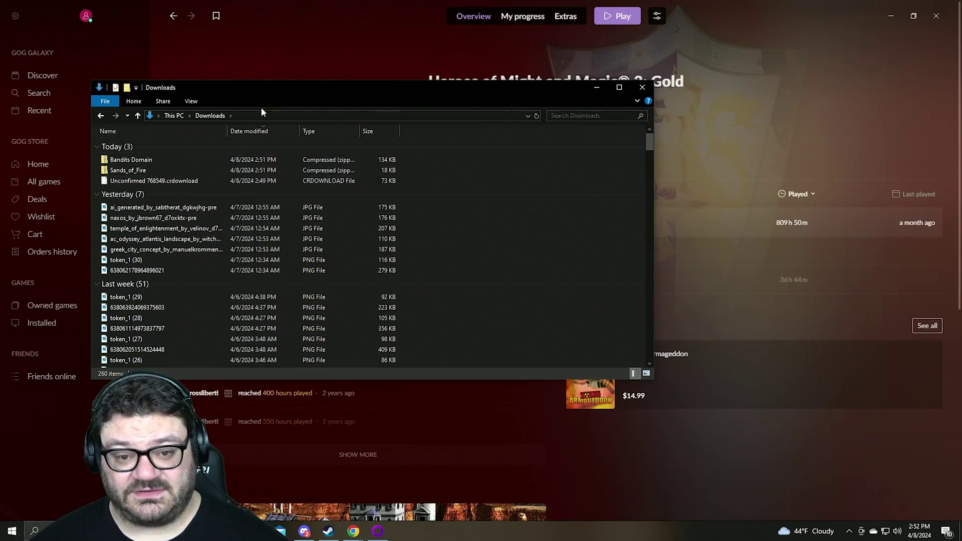
click(596, 87)
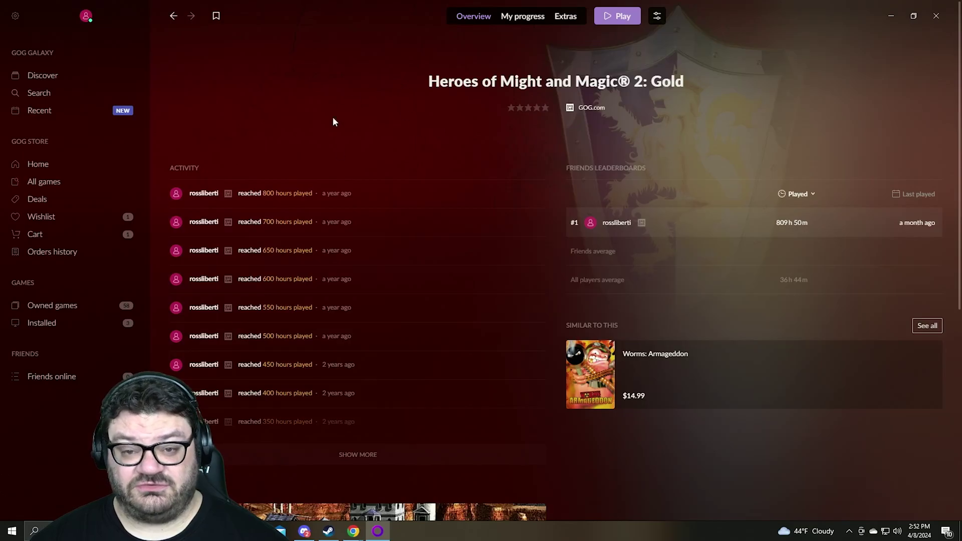
click(658, 17)
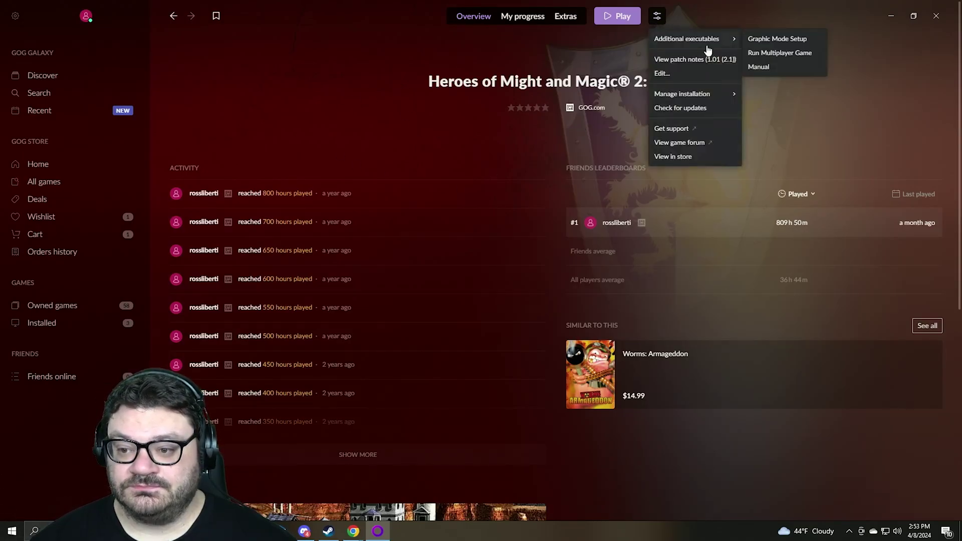
Step: Show the HoMM 2 Gold installation folder and open its MAPS folder of 144 items
mouse_move(698, 97)
click(780, 115)
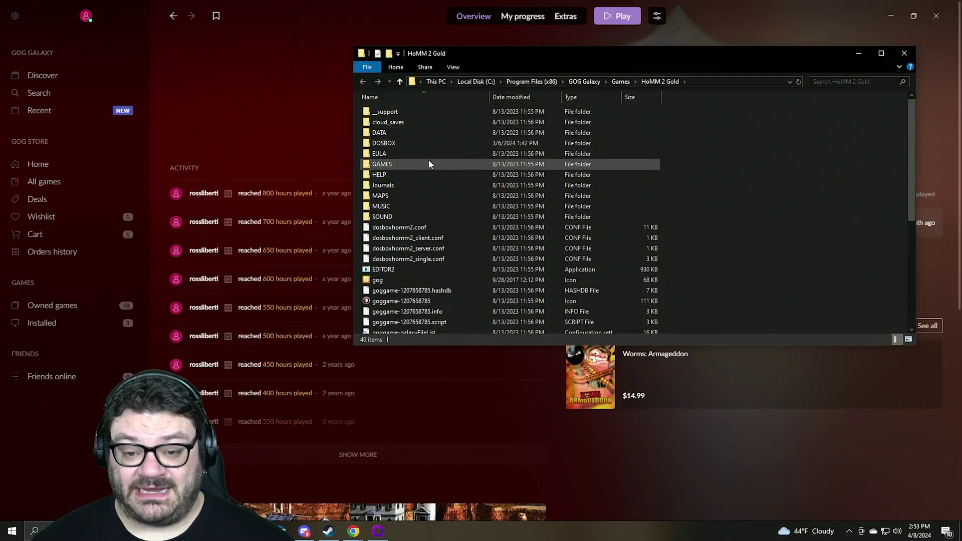
mouse_move(383, 195)
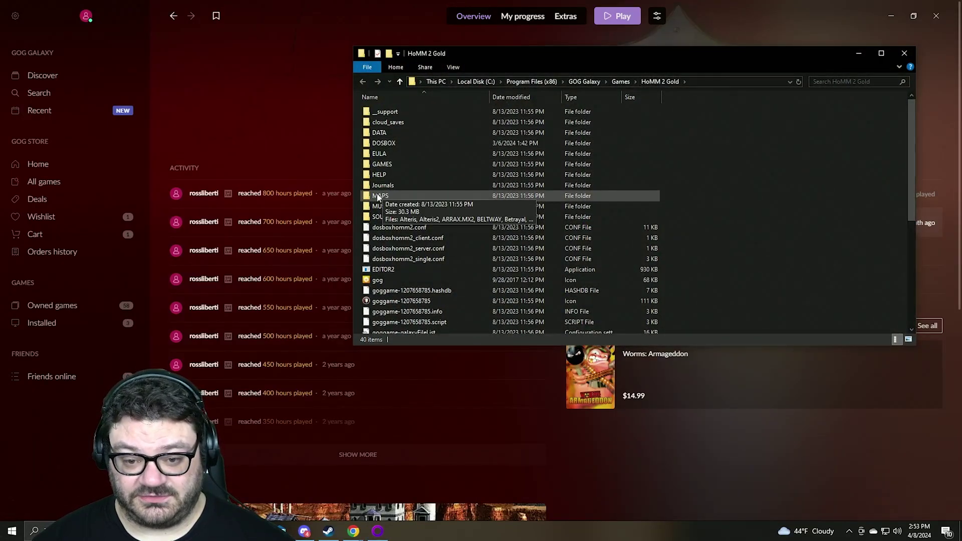
double_click(379, 195)
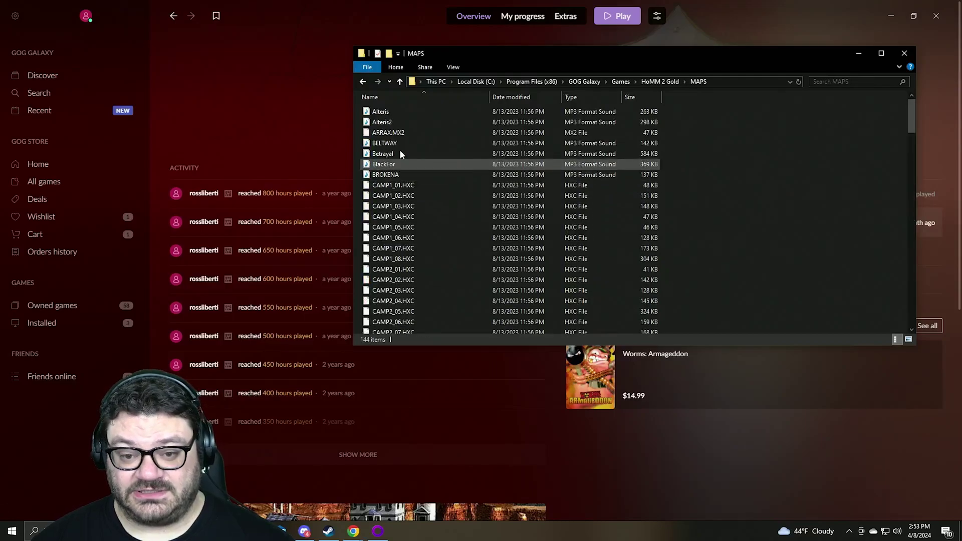
scroll(434, 208, down, 5)
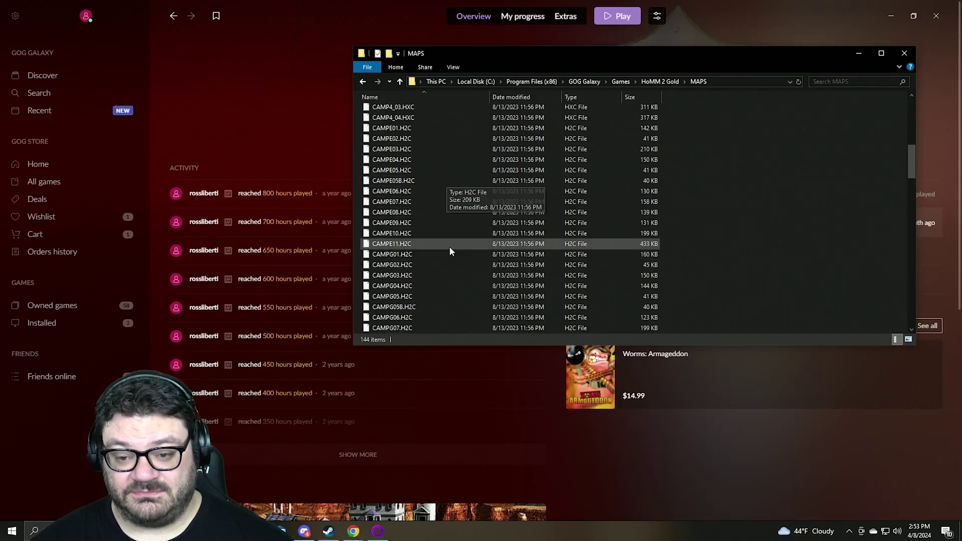
scroll(449, 238, up, 5)
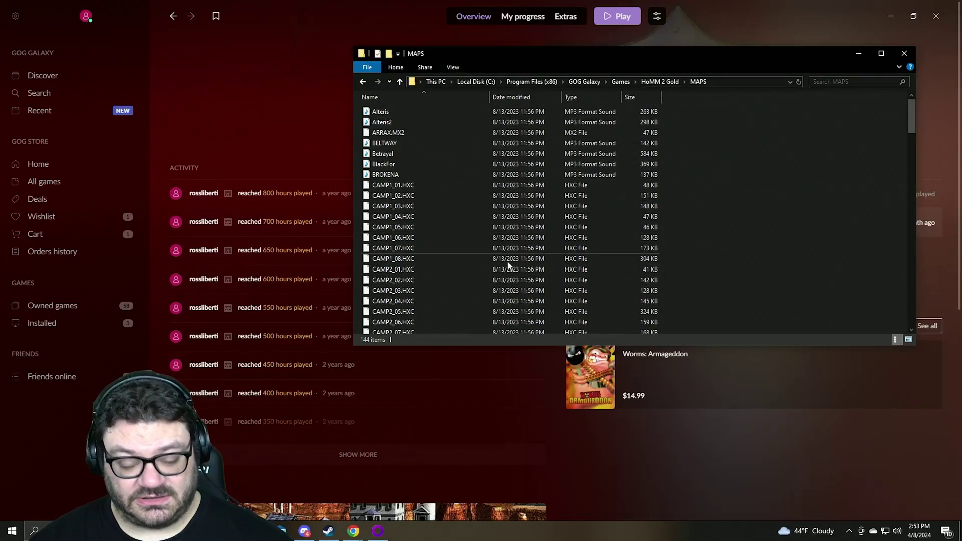
Step: Arrange the Downloads and MAPS windows, open Bandits Domain.zip, and drag Bandits into MAPS
mouse_move(281, 531)
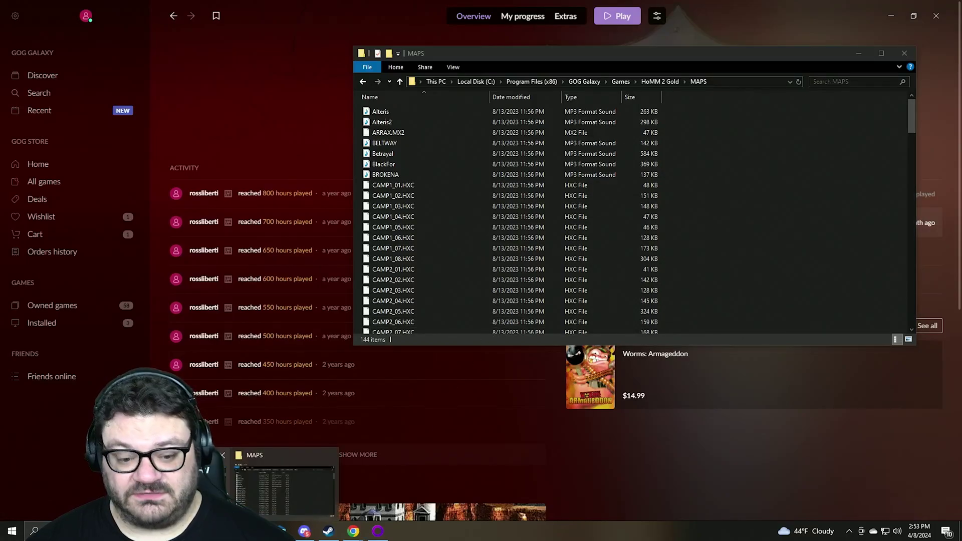
click(292, 482)
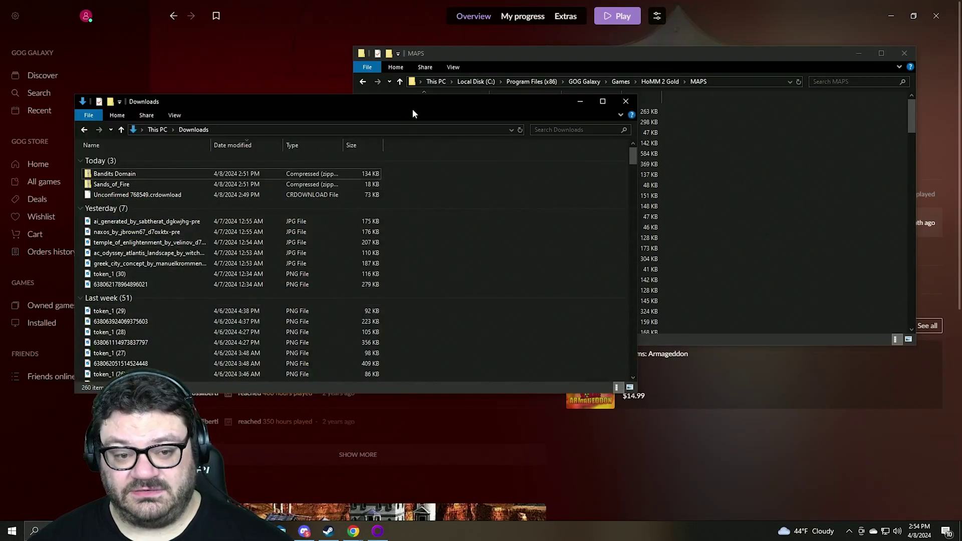
drag(429, 99, 373, 143)
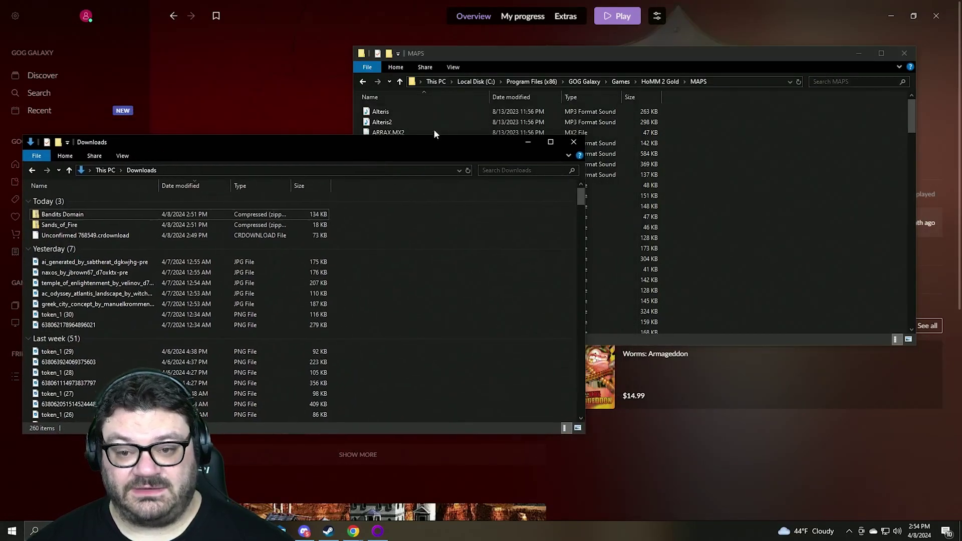
drag(491, 53, 546, 49)
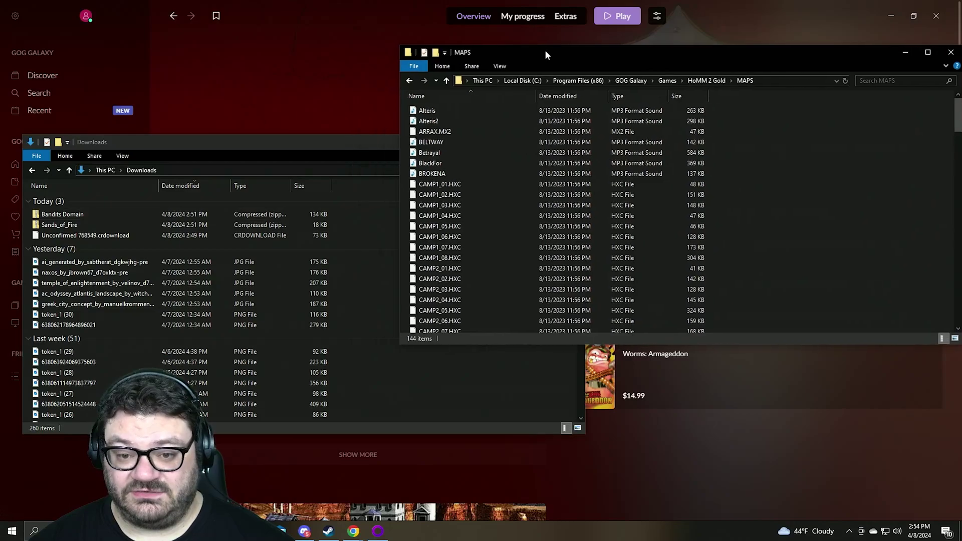
double_click(69, 215)
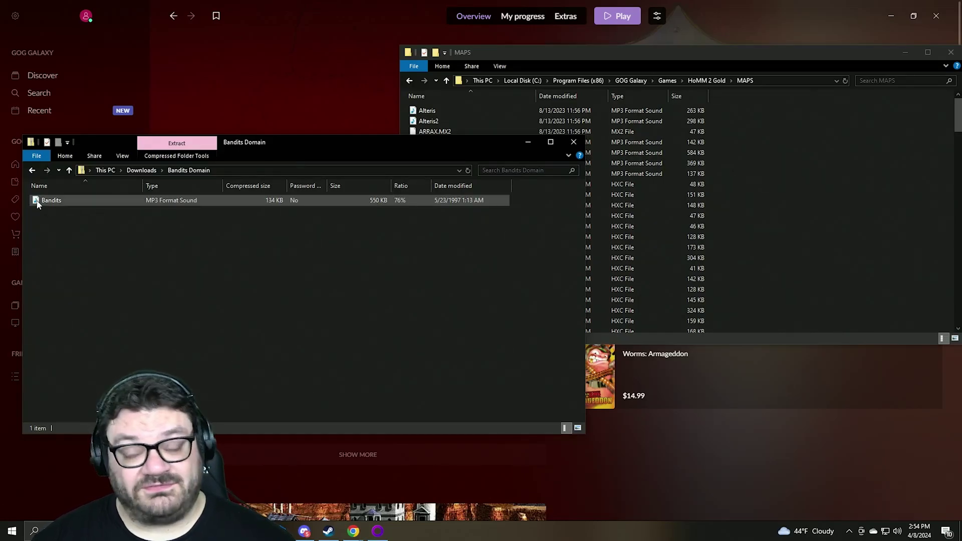
drag(36, 203, 623, 201)
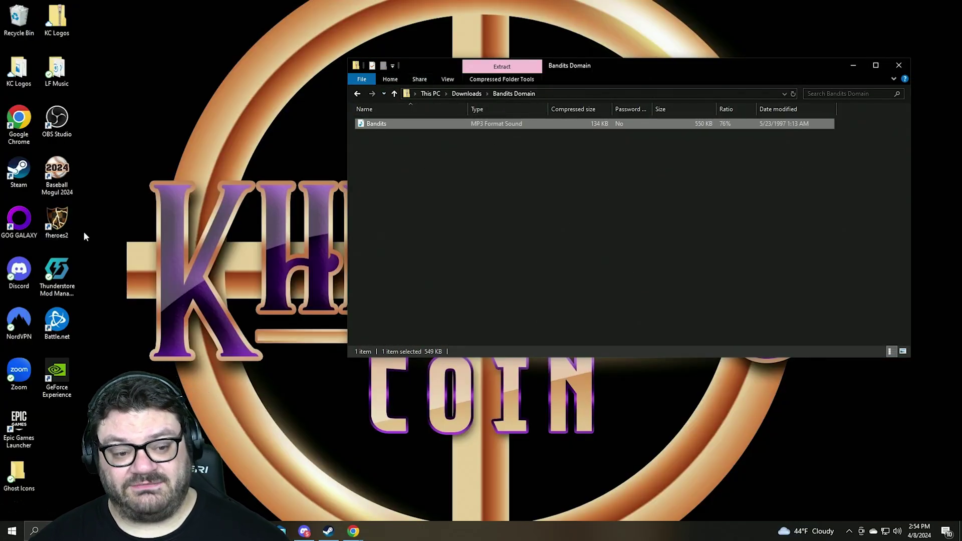
Step: Open the fheroes2 file location from its desktop shortcut and enter the maps subfolder
click(62, 223)
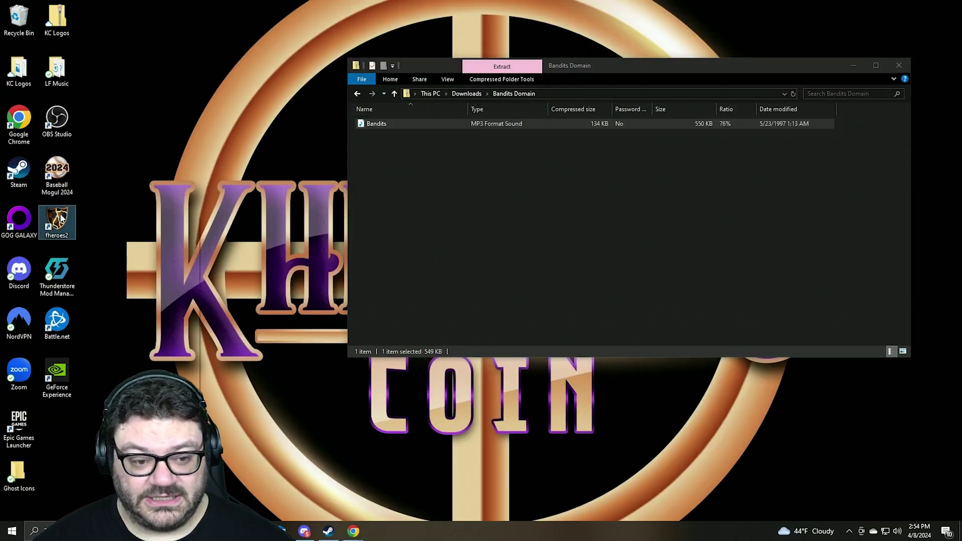
right_click(60, 218)
click(136, 231)
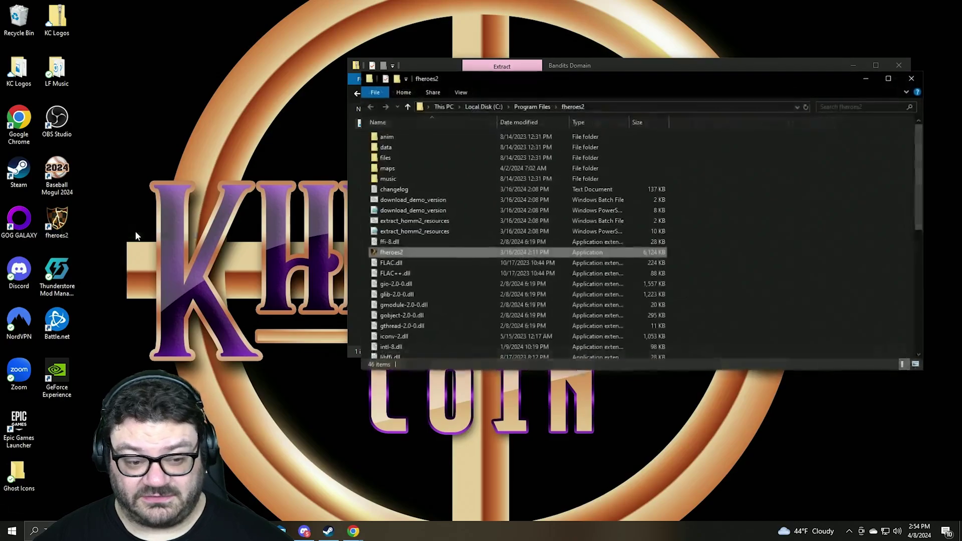
drag(642, 93, 340, 149)
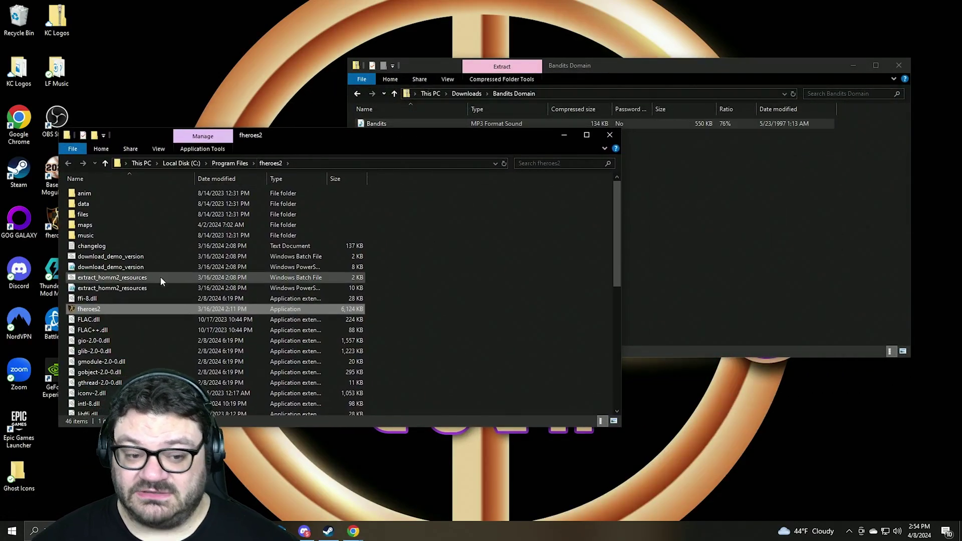
double_click(93, 226)
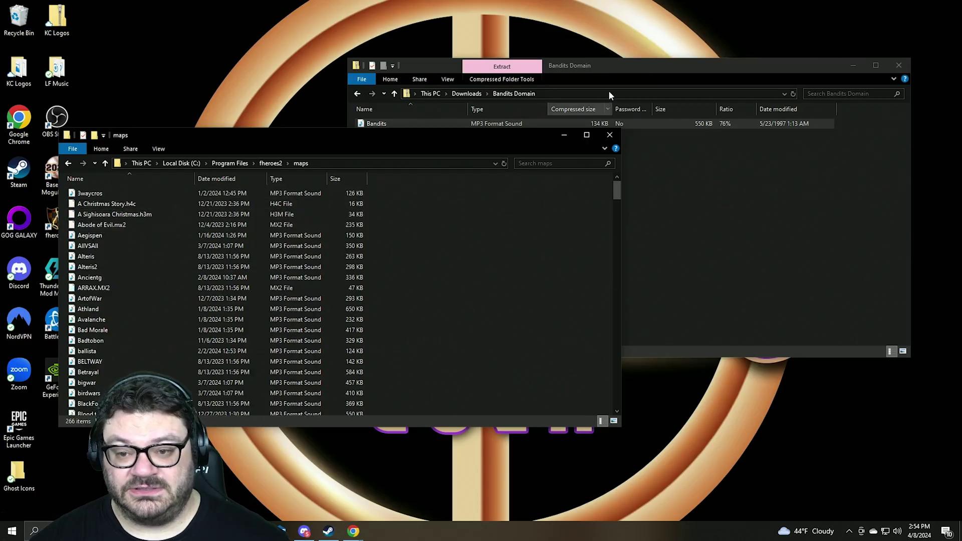
Step: Drag Bandits from the zip into fheroes2 maps, granting administrator permission for the copy
click(504, 114)
click(382, 126)
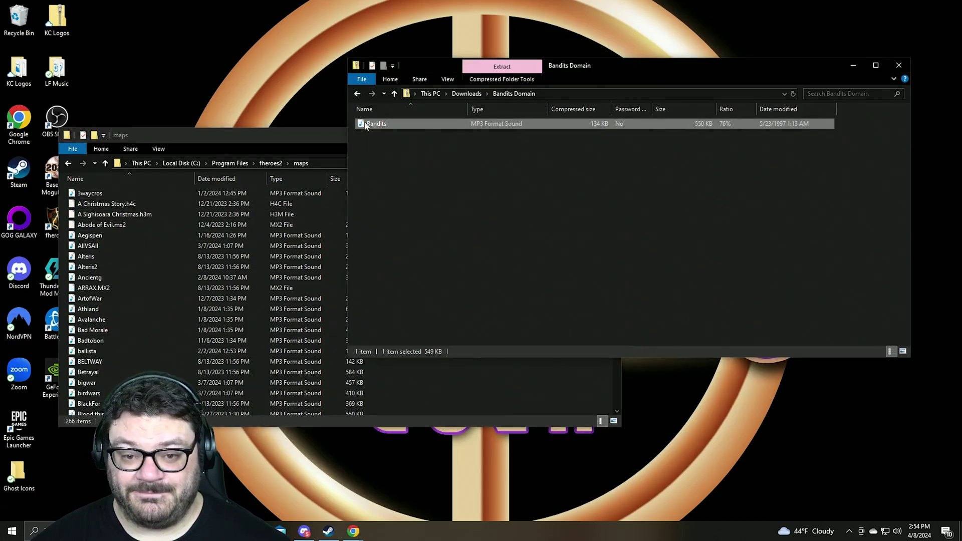
drag(365, 125, 189, 271)
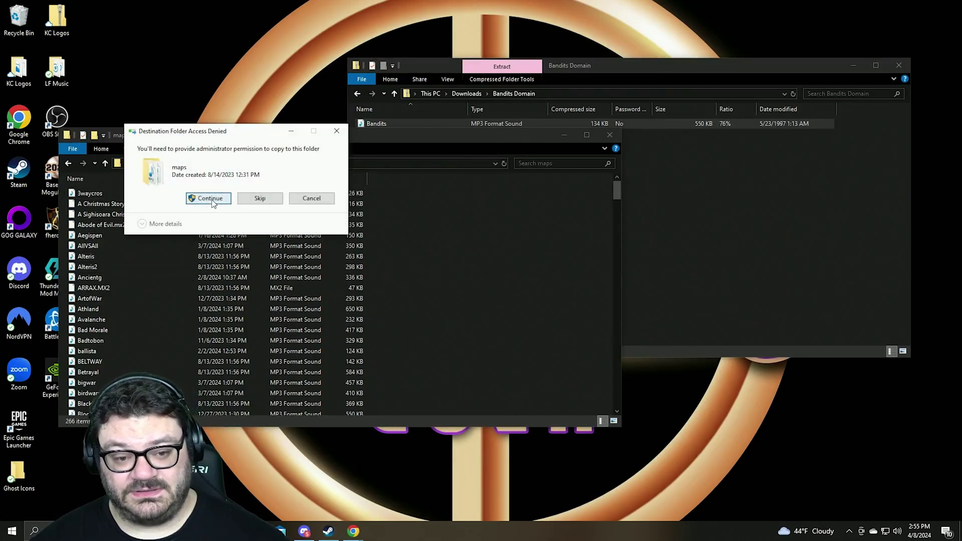
click(210, 199)
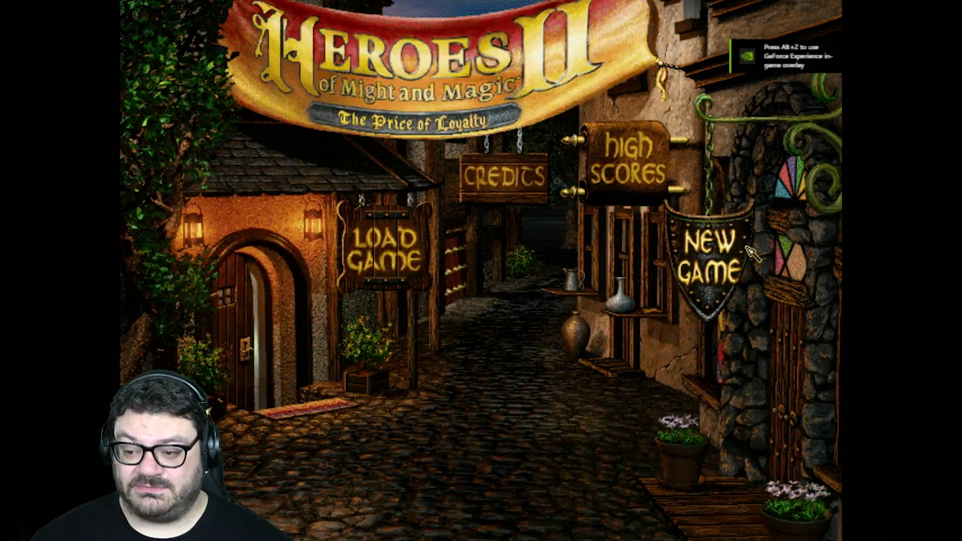
Step: Begin a New Game as a Standard Game and bring up the scenario list
click(717, 253)
click(670, 77)
click(653, 93)
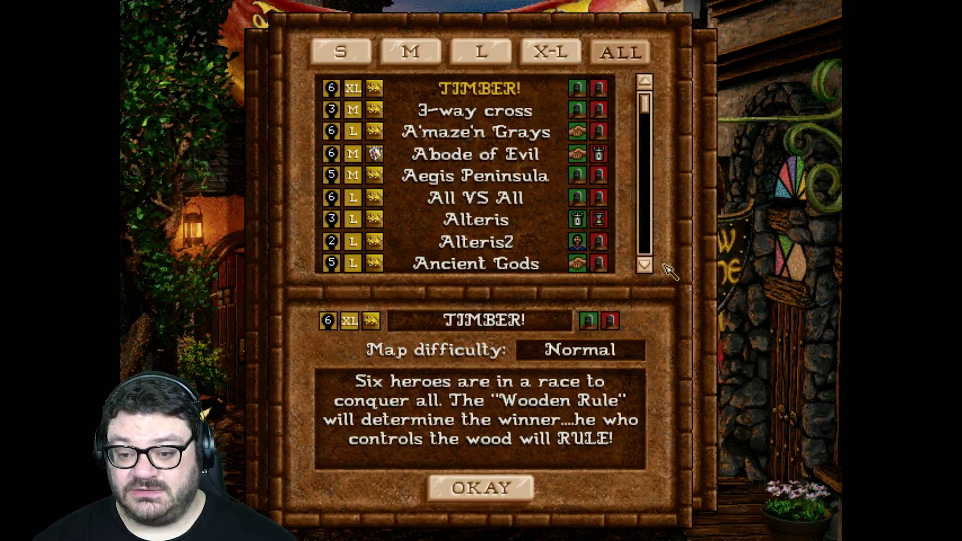
Step: Pick Bandit Domain! from the scenario list and start it at Impossible difficulty
click(647, 265)
click(645, 264)
click(646, 264)
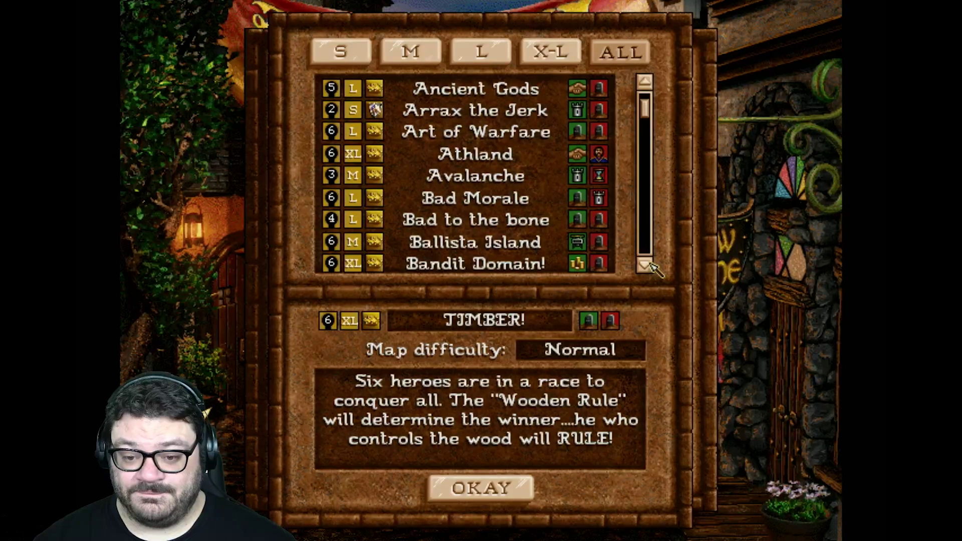
click(645, 265)
click(509, 244)
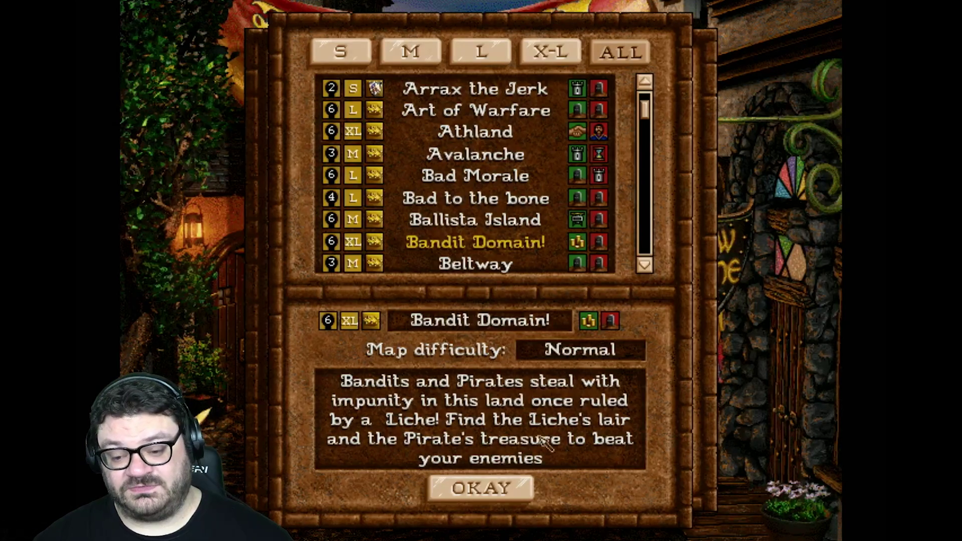
click(528, 491)
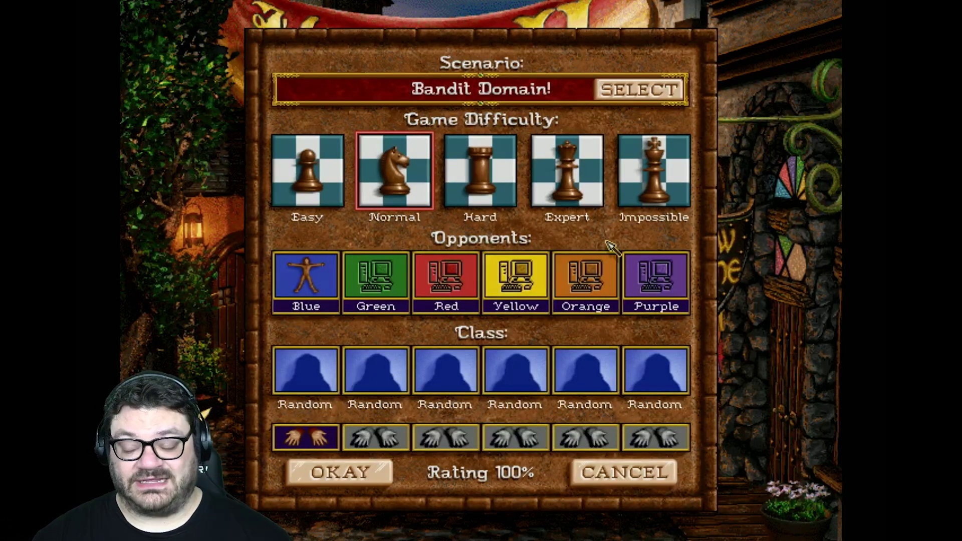
click(672, 196)
click(378, 484)
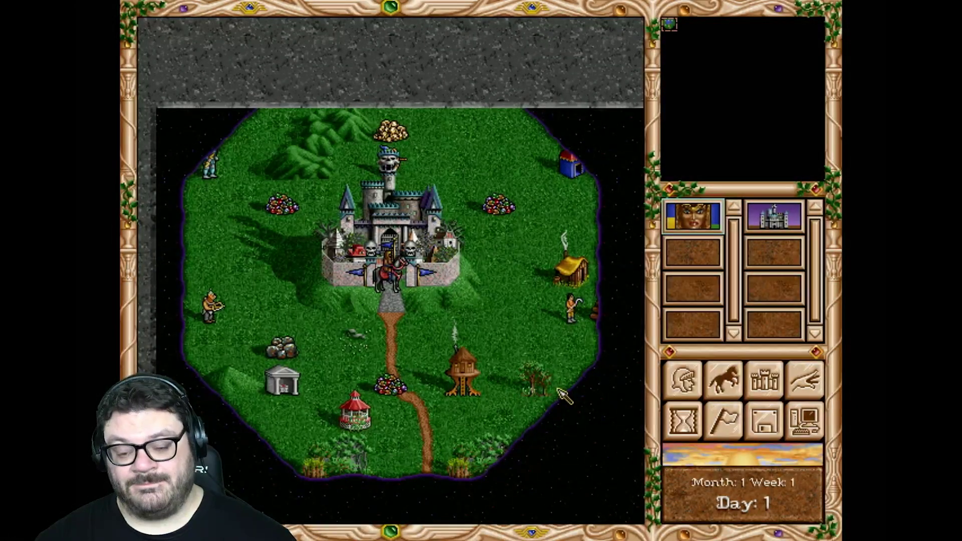